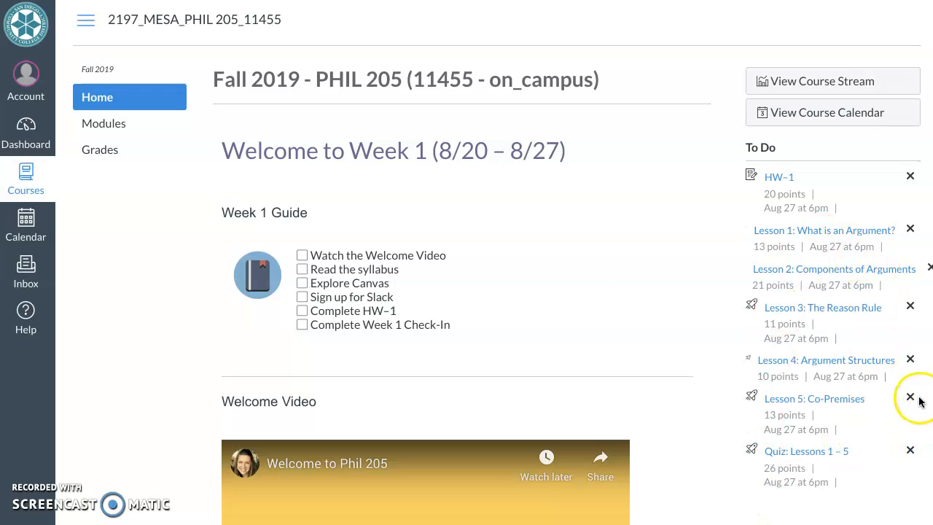
Look through the course home page, including the welcome video, syllabus files, Slack details and Famine in North Korea game section
scroll(514, 392, down, 3)
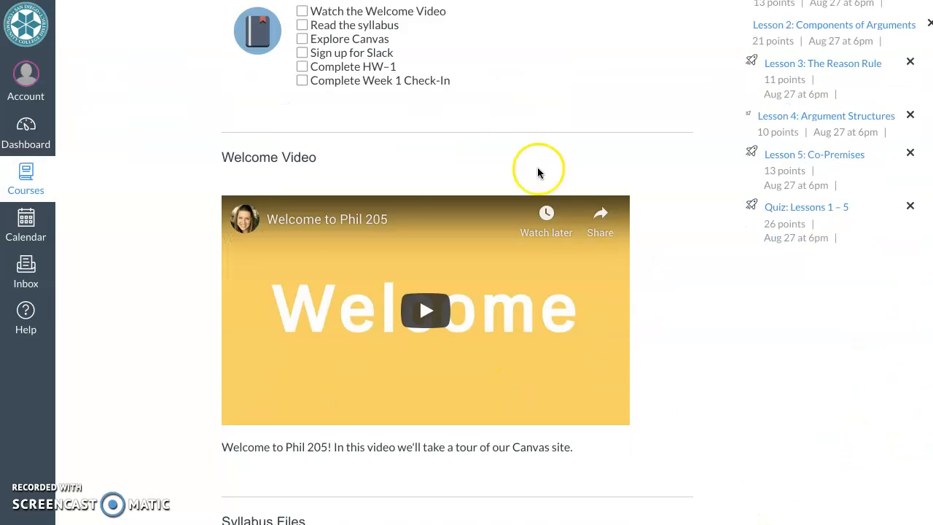
scroll(692, 474, down, 3)
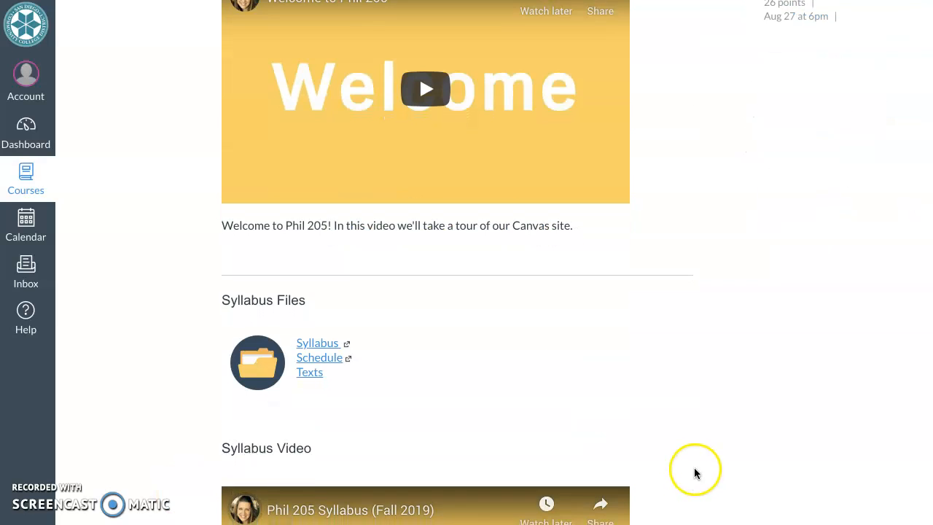
scroll(694, 472, down, 1)
scroll(694, 471, down, 2)
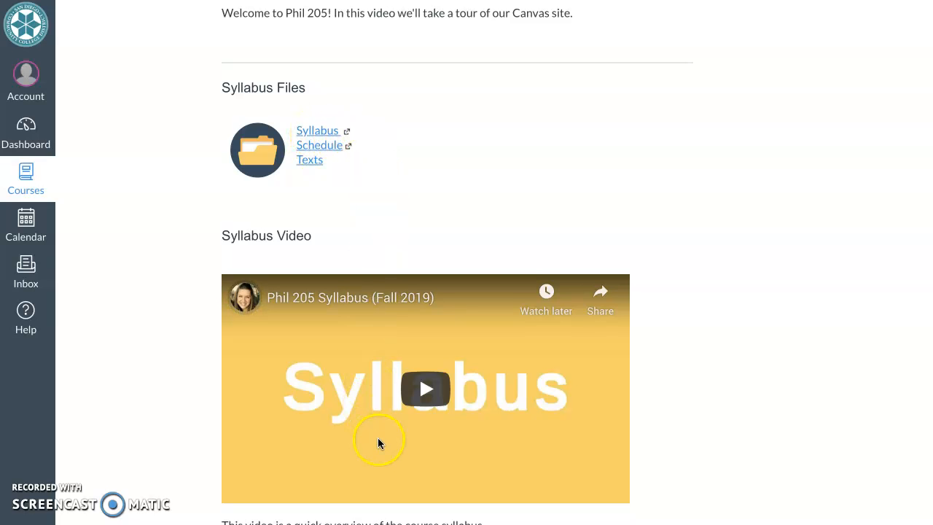
scroll(737, 497, down, 8)
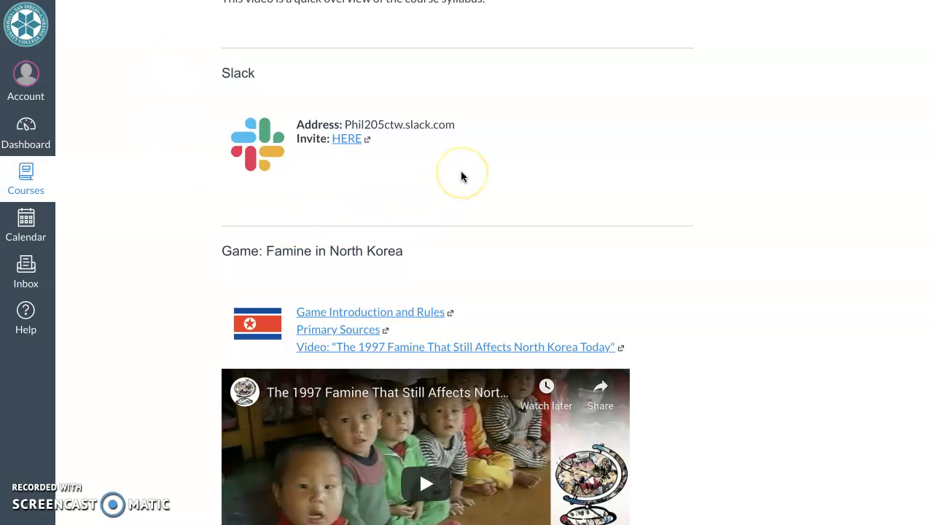
scroll(461, 176, down, 1)
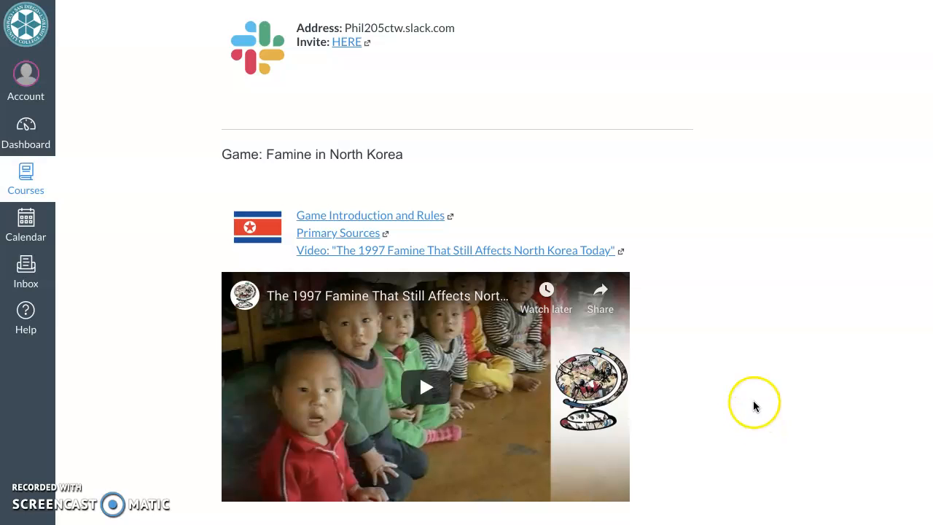
scroll(754, 406, up, 15)
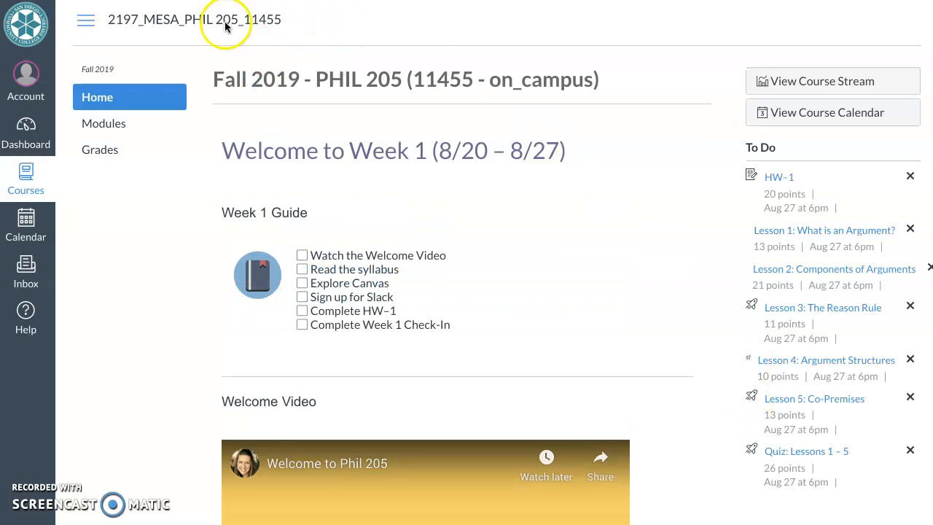
Open the course modules and review the Week 1 (8/20 – 8/27) items, collapsing and re-expanding the Week 1 module
click(107, 123)
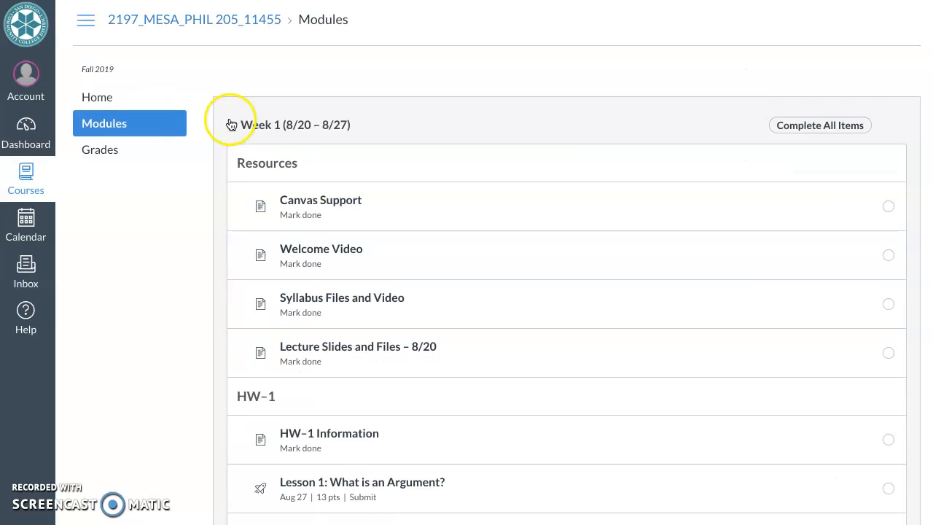
scroll(229, 124, down, 2)
scroll(226, 125, down, 2)
scroll(290, 292, down, 2)
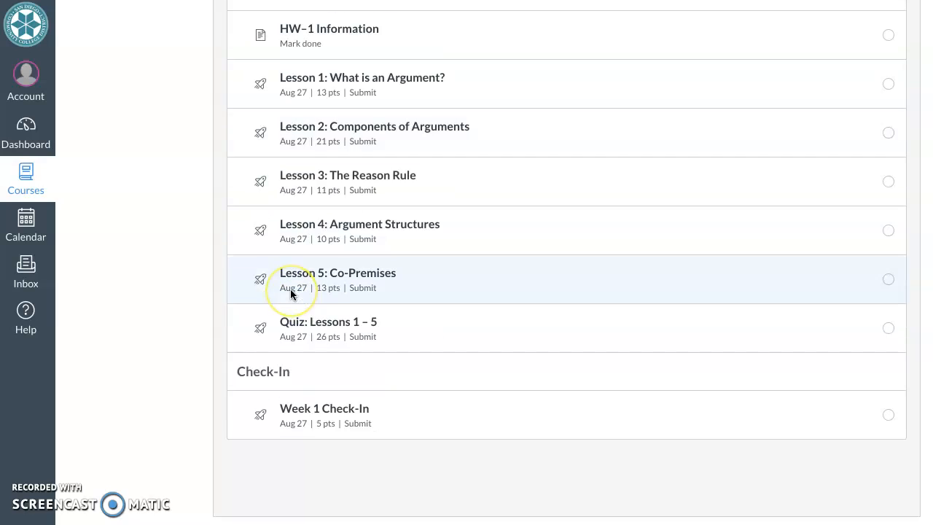
scroll(291, 292, up, 5)
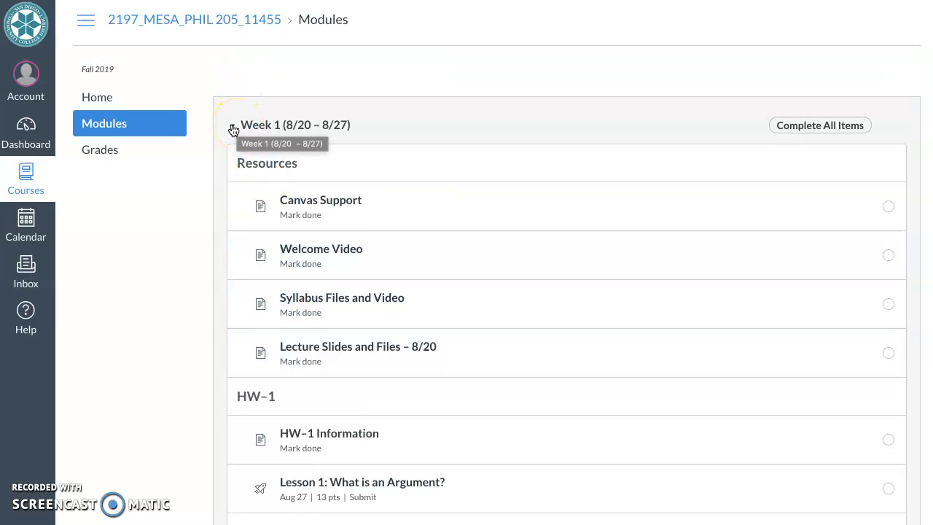
click(233, 131)
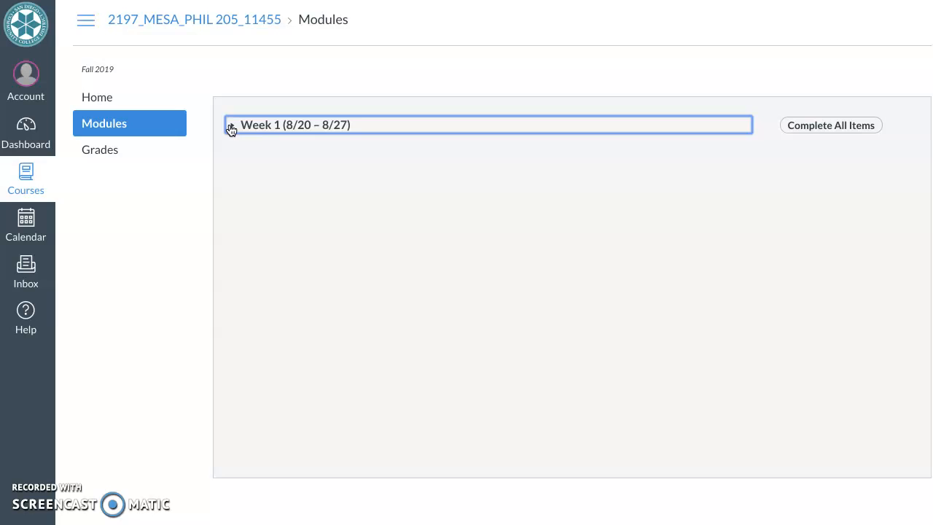
click(231, 129)
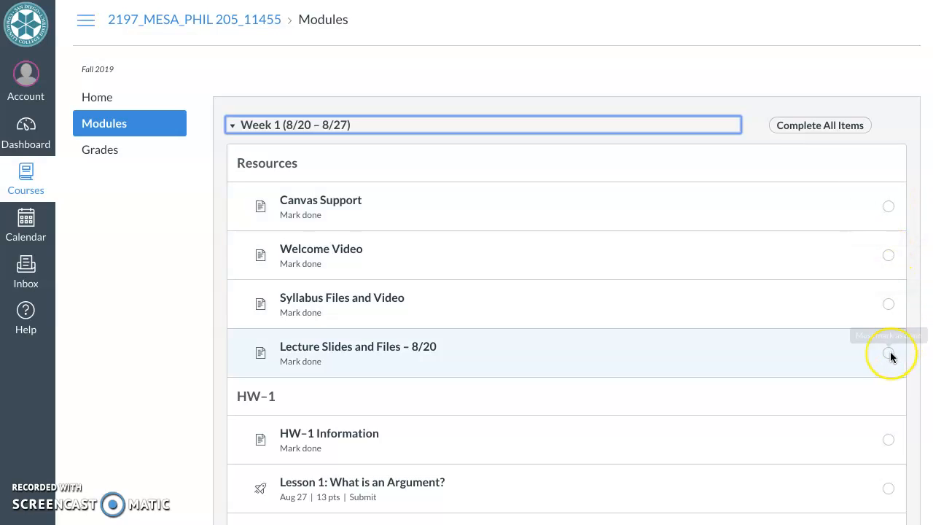
Open the Canvas Support page from the Week 1 resources and mark it as done
click(324, 204)
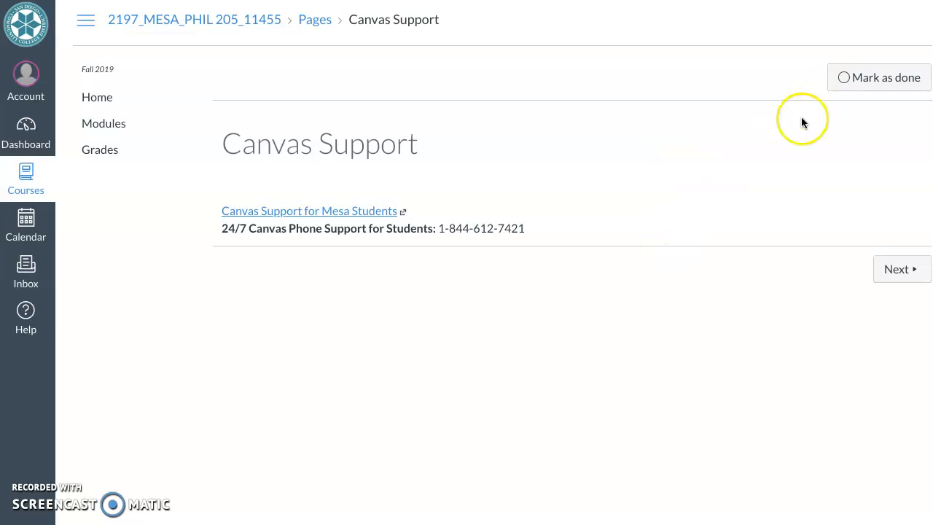
click(865, 81)
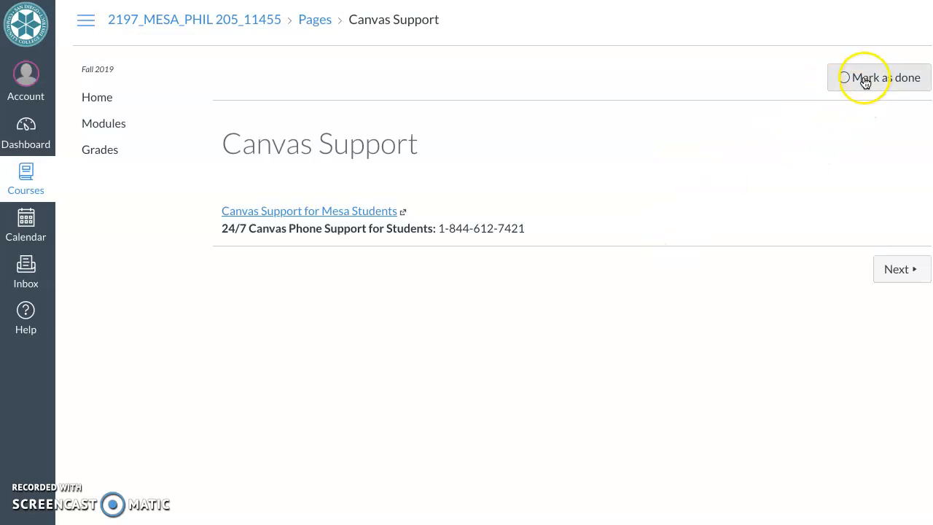
click(868, 88)
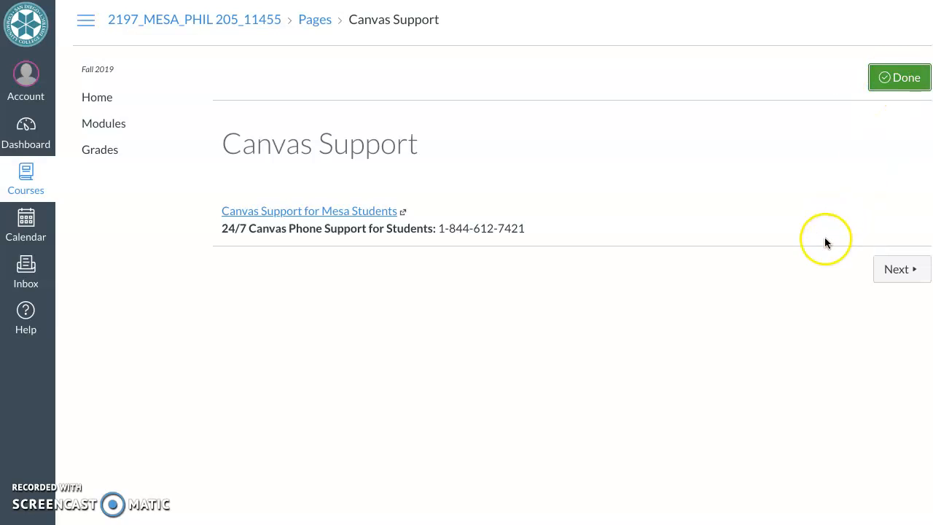
Advance through the Welcome Video page to Syllabus Files and Video, and mark the syllabus page as done
click(904, 279)
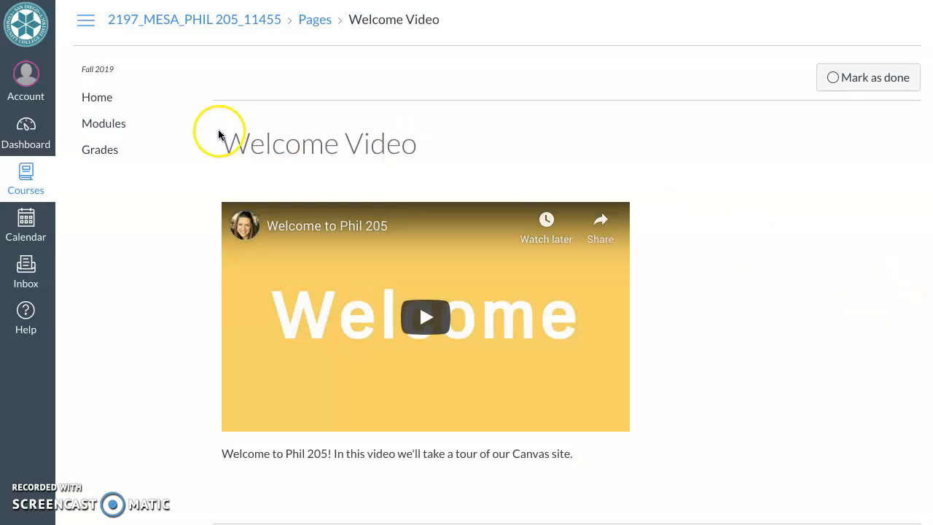
scroll(842, 293, down, 1)
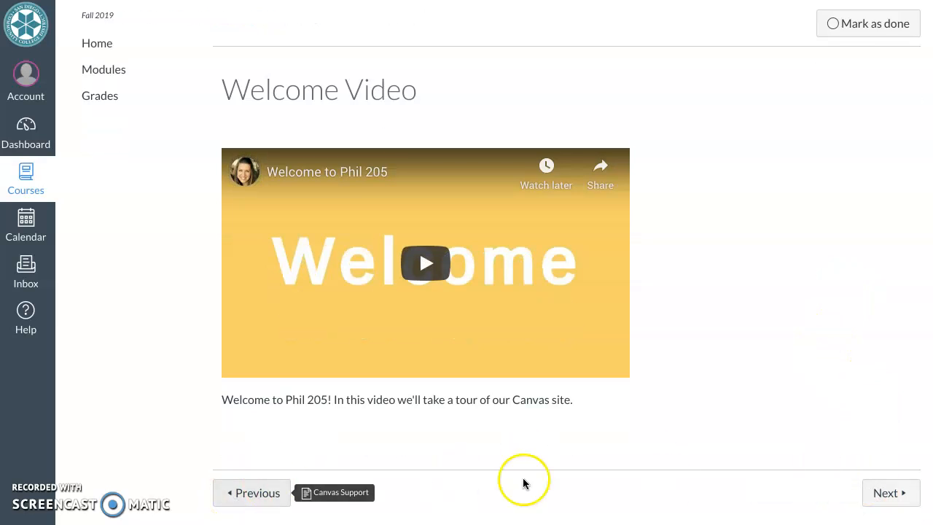
click(893, 505)
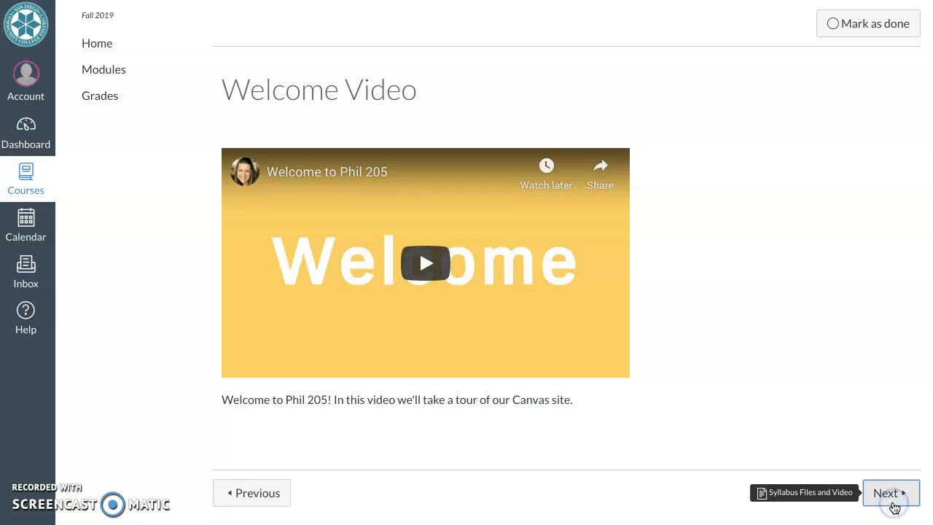
scroll(728, 348, down, 3)
scroll(728, 347, up, 3)
click(878, 75)
Go back to the Welcome Video page and mark it as done
scroll(113, 436, down, 3)
click(236, 492)
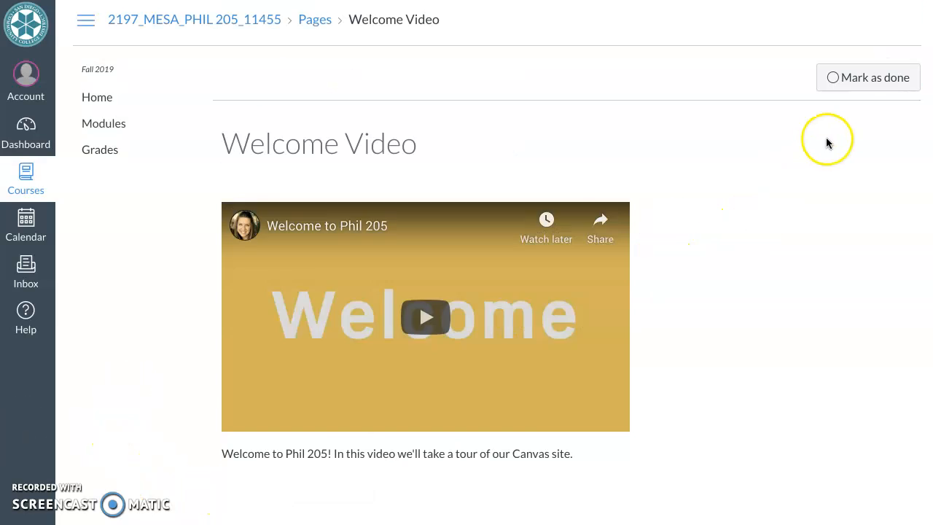
click(867, 77)
Advance past the syllabus page to Lecture Slides and Files – 8/20 and mark that page as done
scroll(816, 406, down, 1)
click(871, 492)
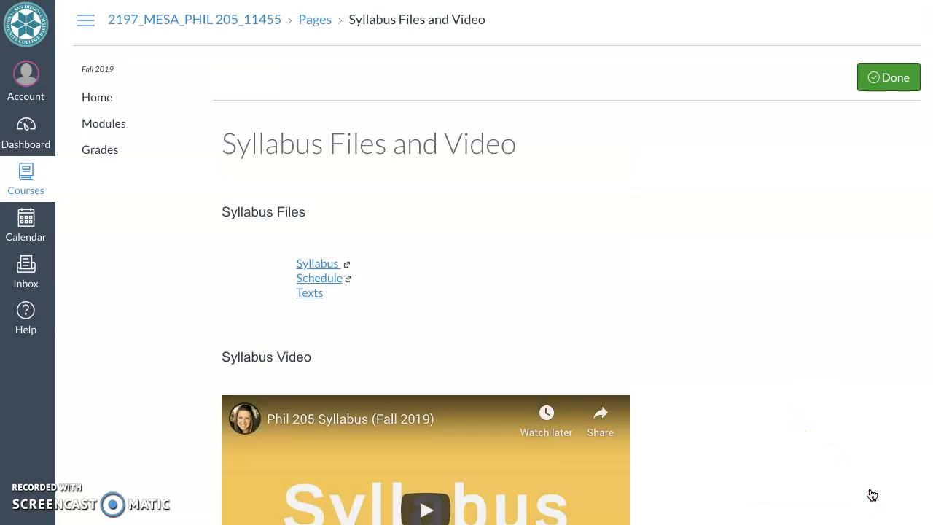
scroll(872, 494, down, 3)
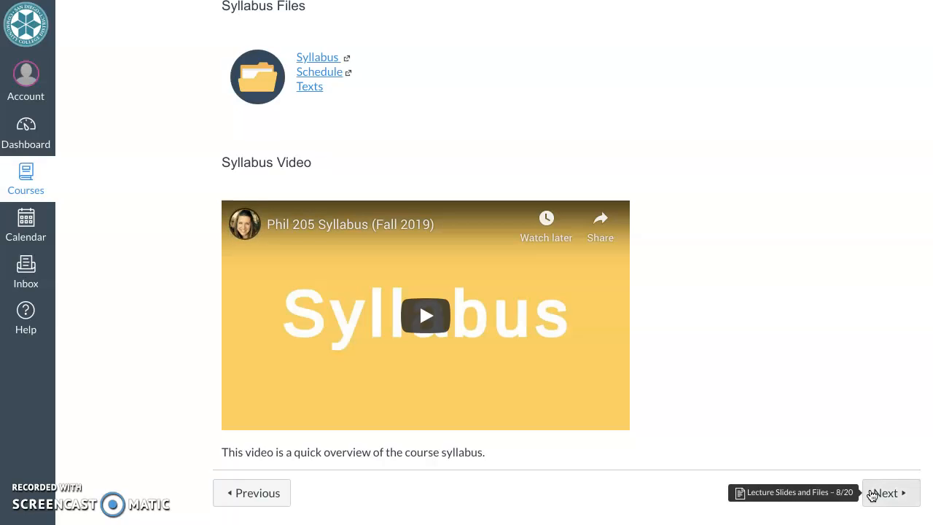
click(871, 495)
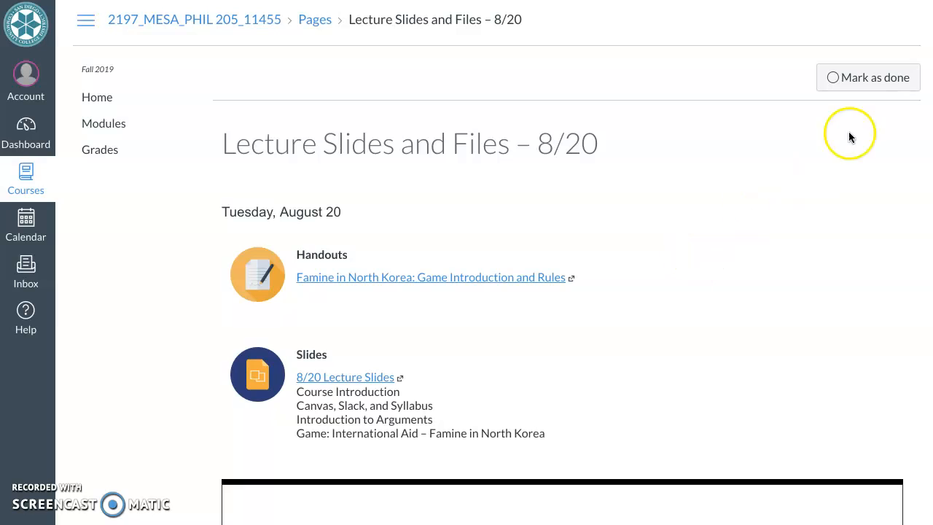
click(872, 77)
Look over the 8/20 handout link and embedded lecture slides, and return to the modules list
scroll(760, 394, down, 2)
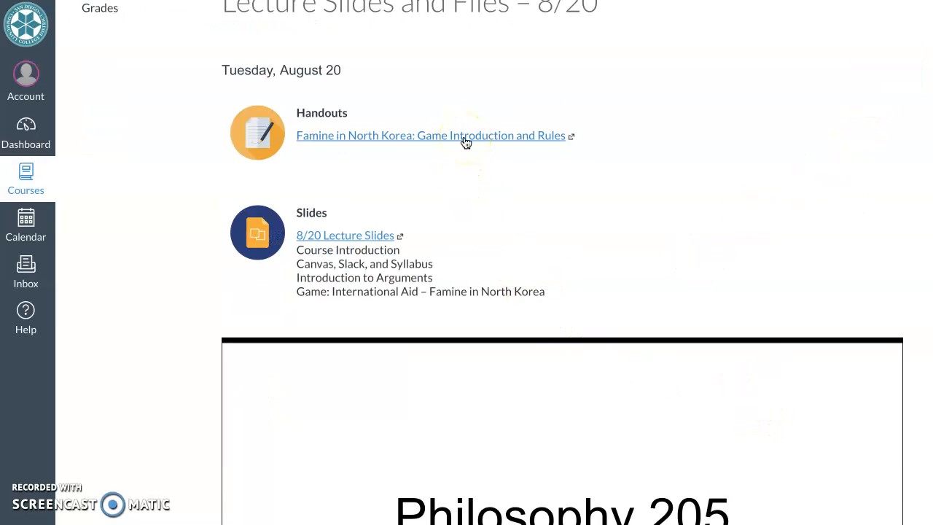
scroll(524, 182, down, 2)
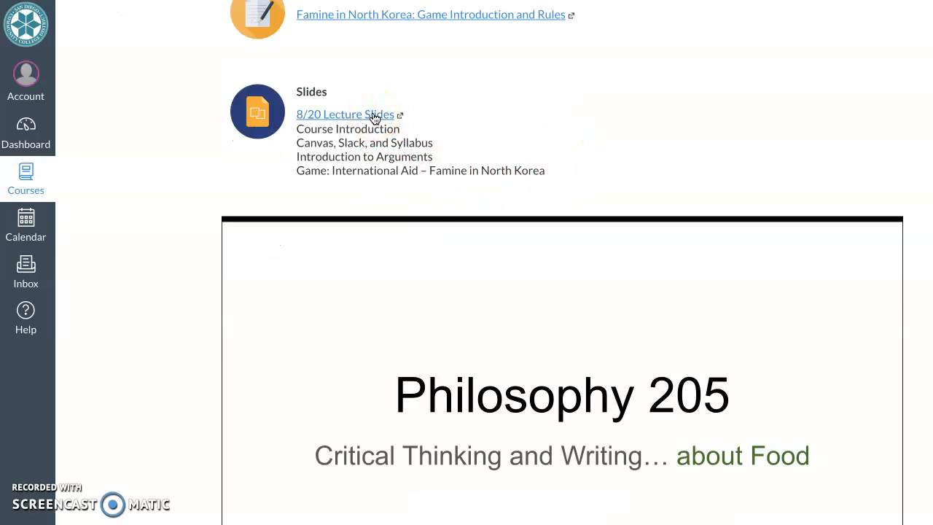
scroll(431, 246, down, 3)
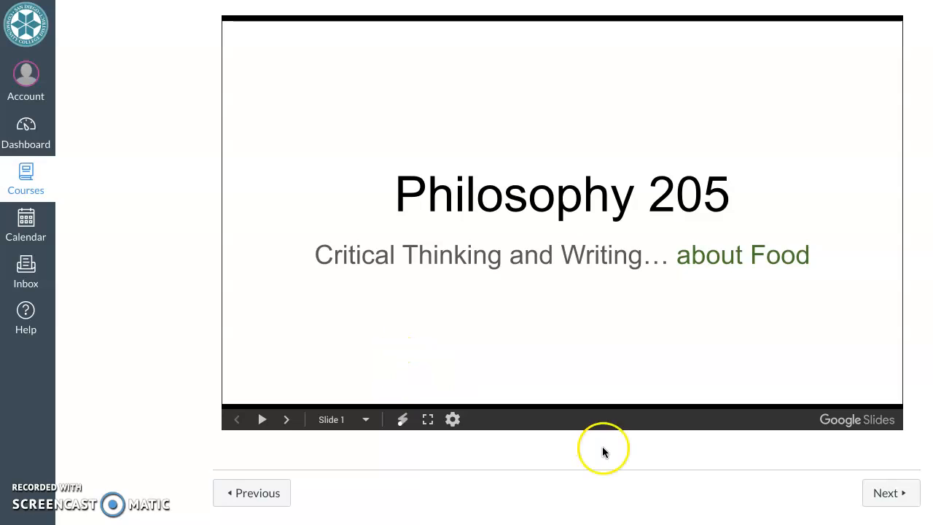
scroll(539, 374, up, 6)
click(93, 126)
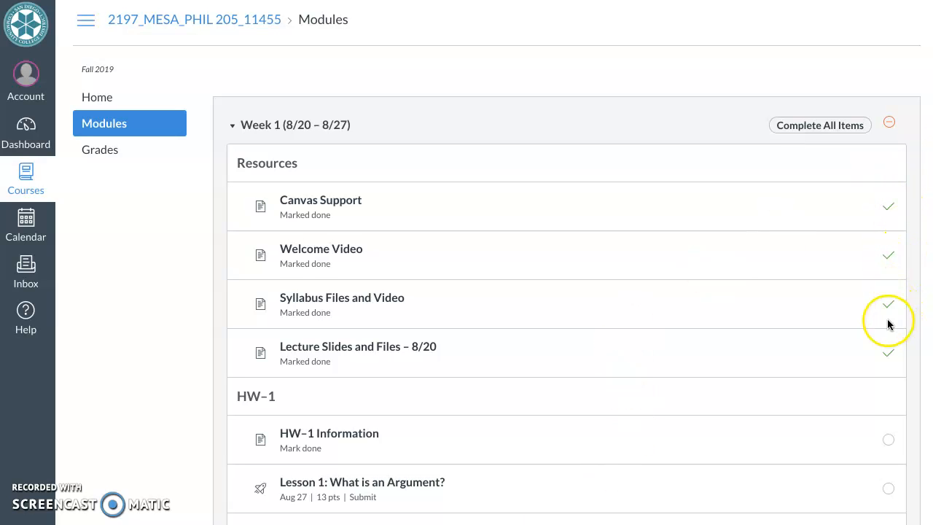
Open the HW–1 Information page from the HW–1 section and mark it as done
scroll(638, 383, down, 3)
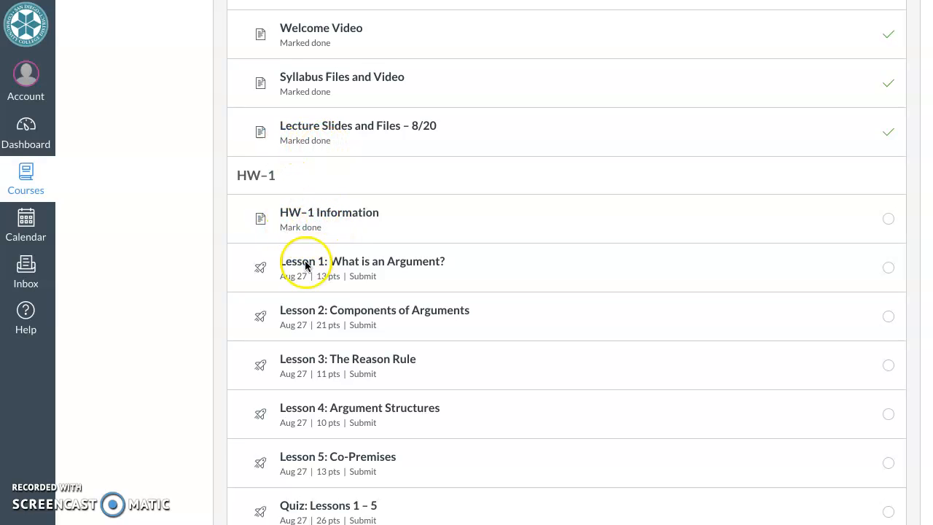
scroll(384, 281, down, 1)
scroll(383, 282, down, 1)
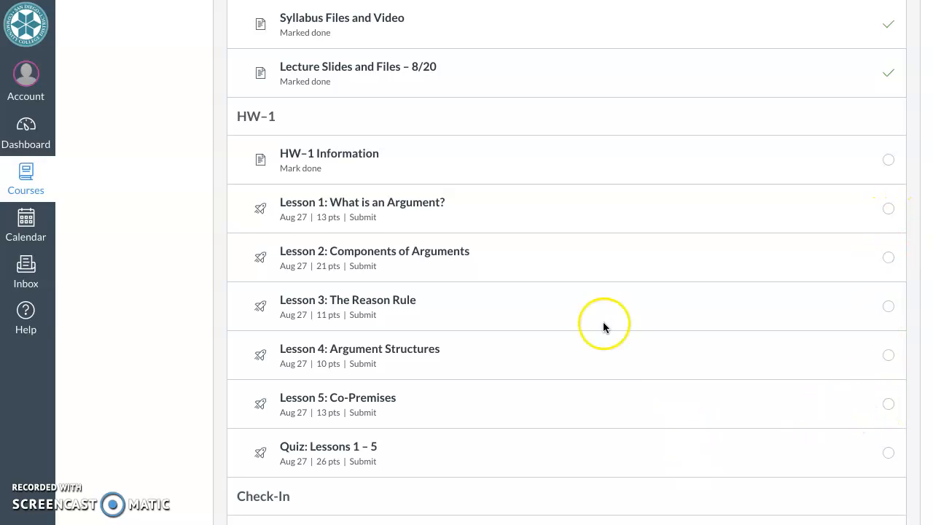
scroll(262, 251, down, 1)
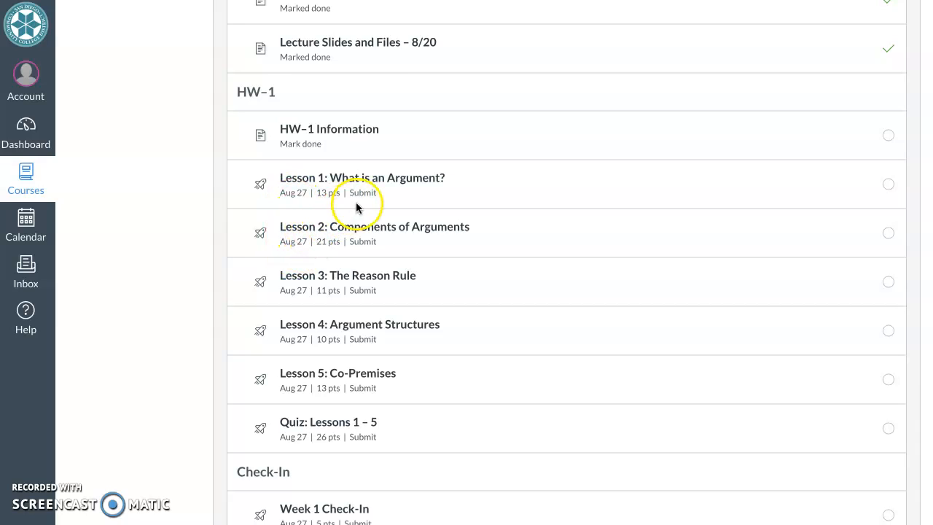
click(331, 131)
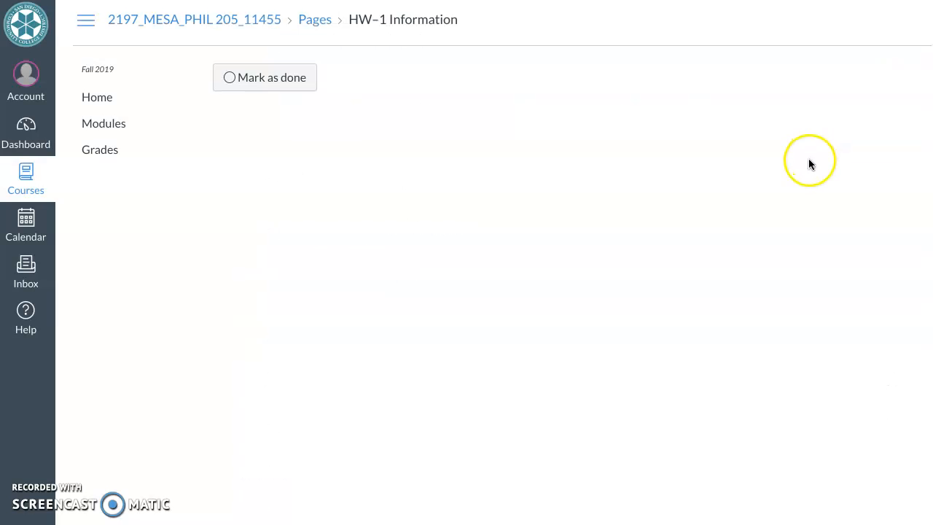
click(861, 78)
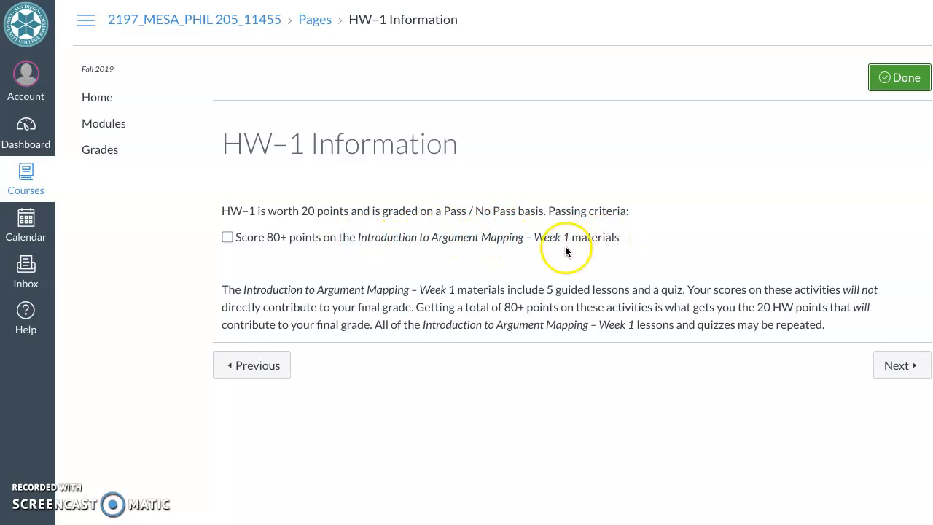
Return to the modules list, open Lesson 1: What is an Argument? and start taking its quiz
click(113, 129)
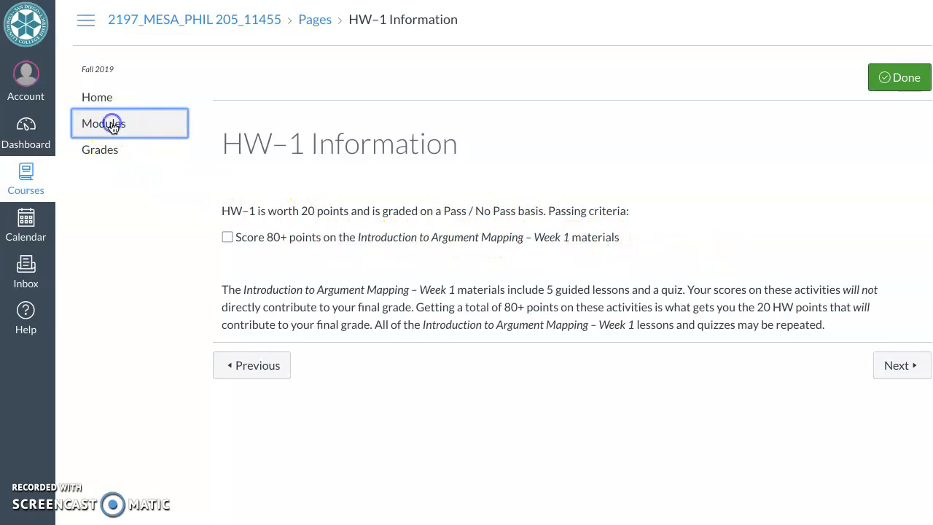
scroll(495, 357, down, 5)
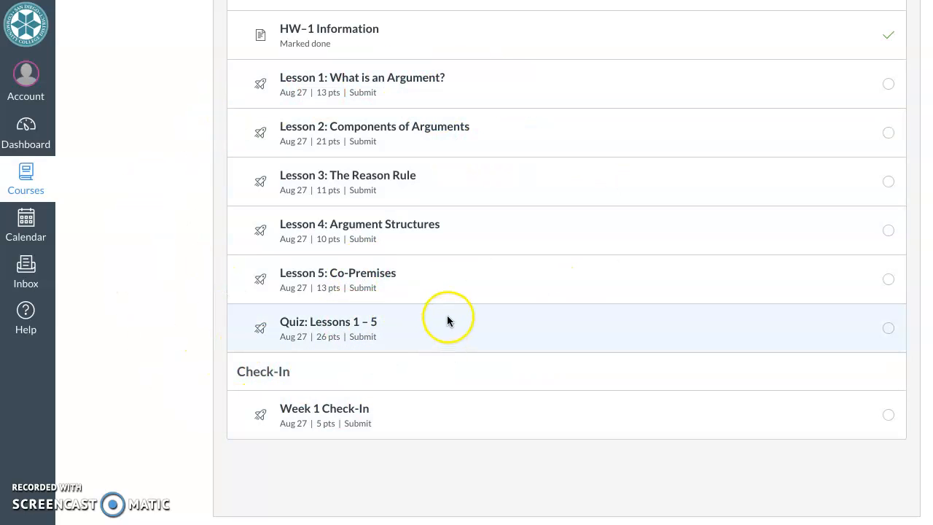
scroll(447, 319, up, 1)
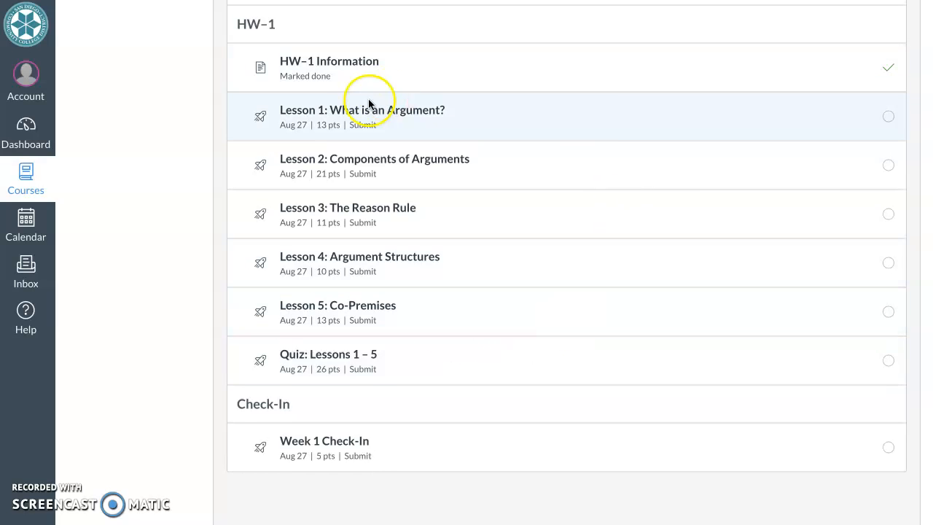
click(363, 109)
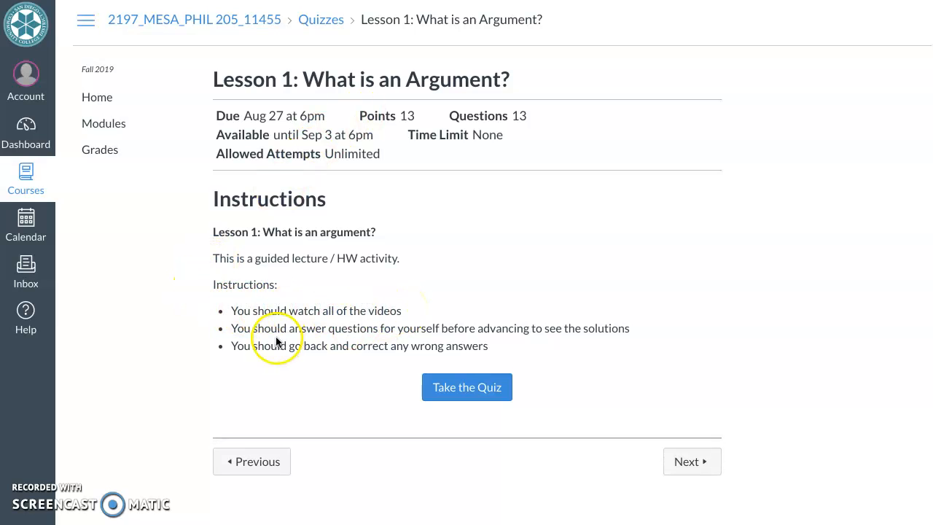
click(485, 388)
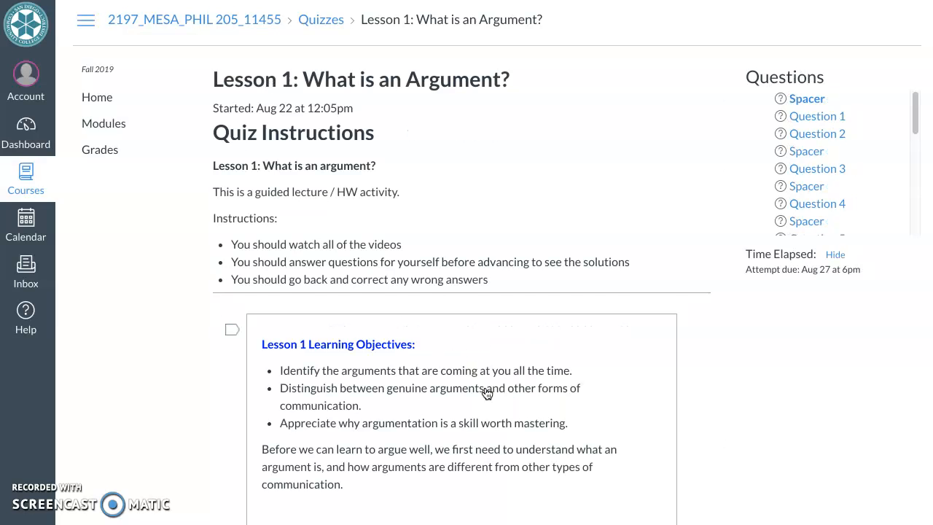
Advance past the learning objectives page and Question 1 of the Lesson 1 quiz, leaving the Question 1 answer blank
scroll(673, 387, down, 2)
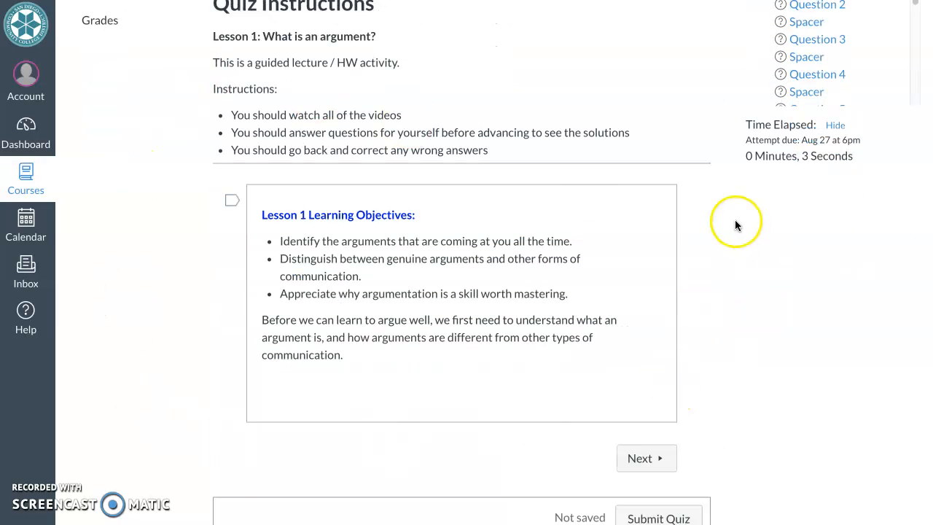
click(646, 459)
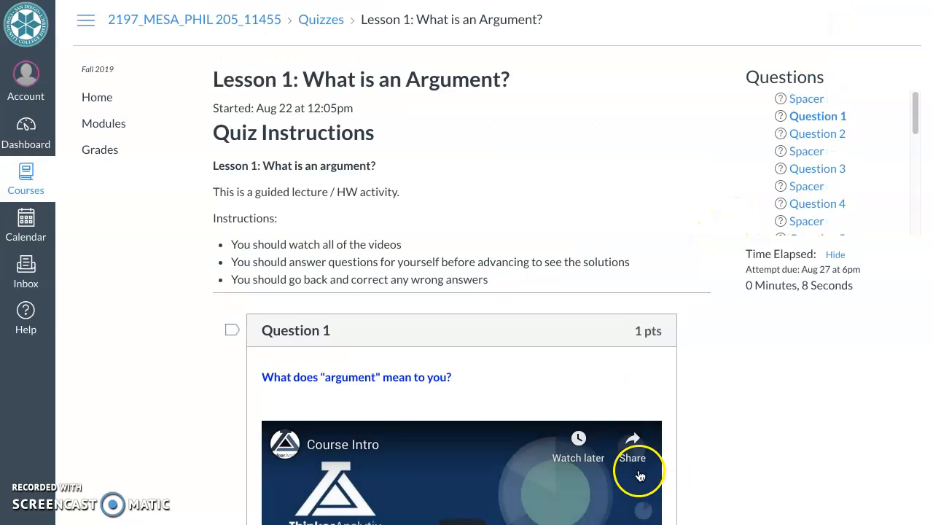
scroll(741, 451, down, 2)
scroll(740, 451, down, 5)
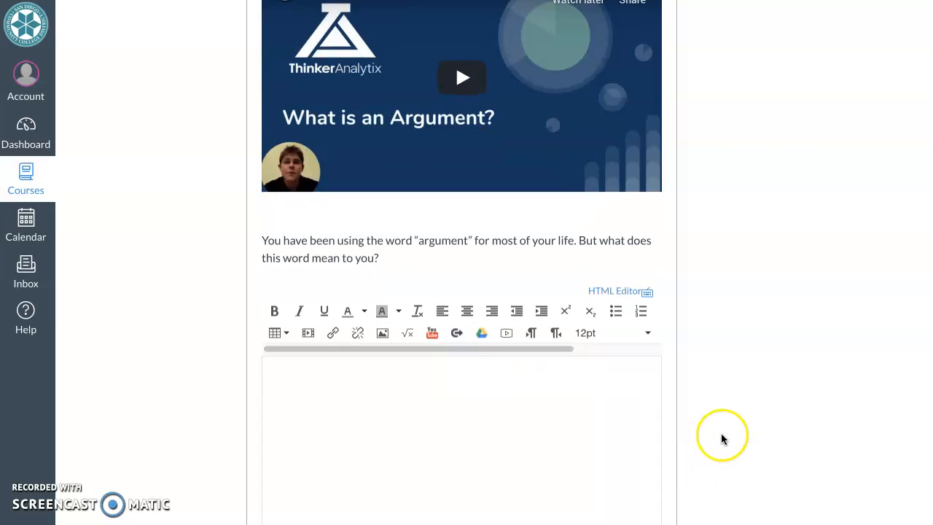
click(372, 408)
scroll(729, 416, down, 3)
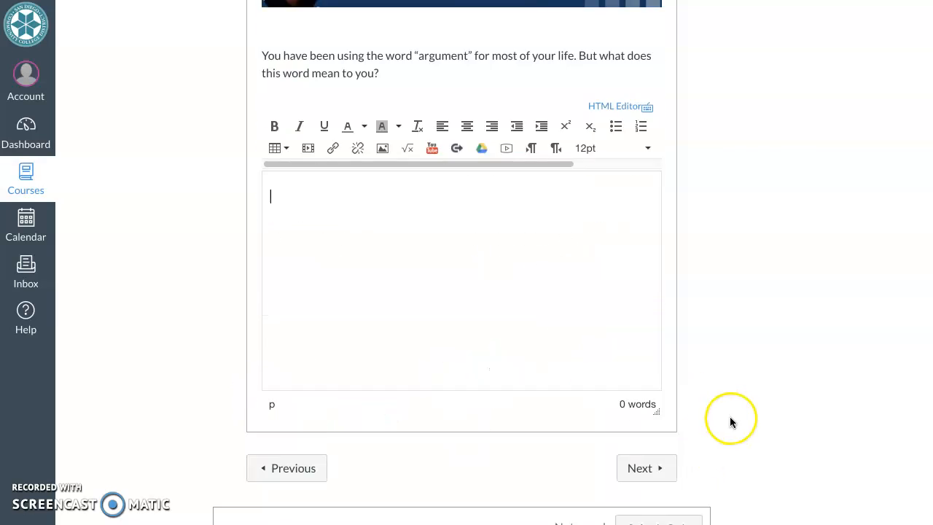
click(647, 420)
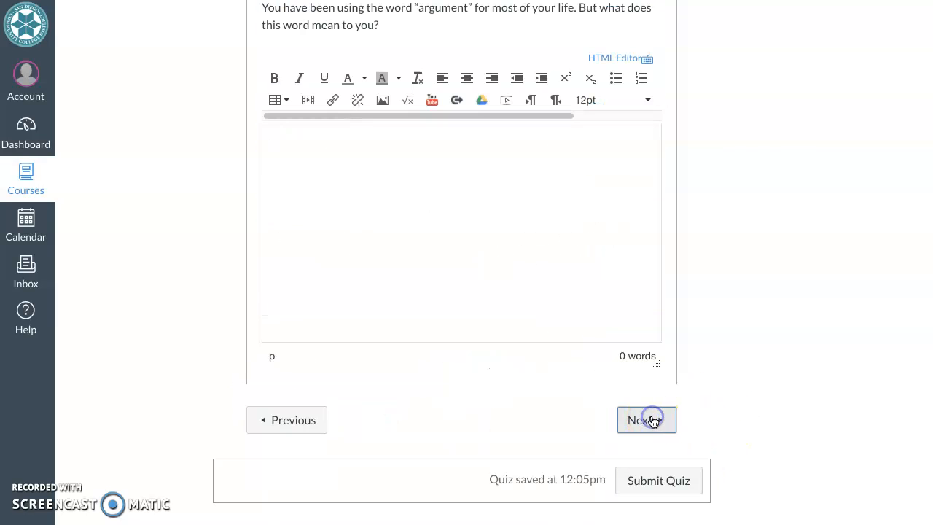
Skip Question 2 and the Arguments Aren't Fights video page to reach Question 3
scroll(652, 421, down, 10)
click(660, 418)
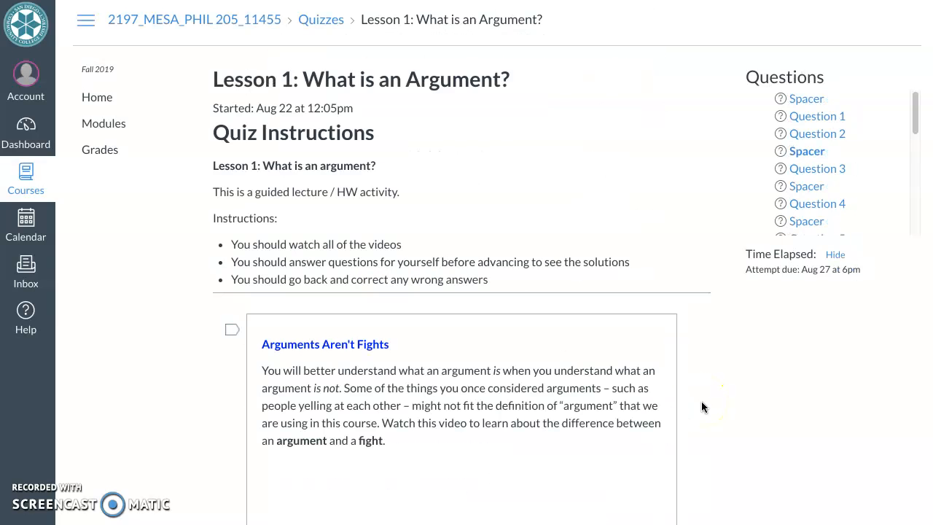
scroll(683, 381, down, 6)
click(646, 418)
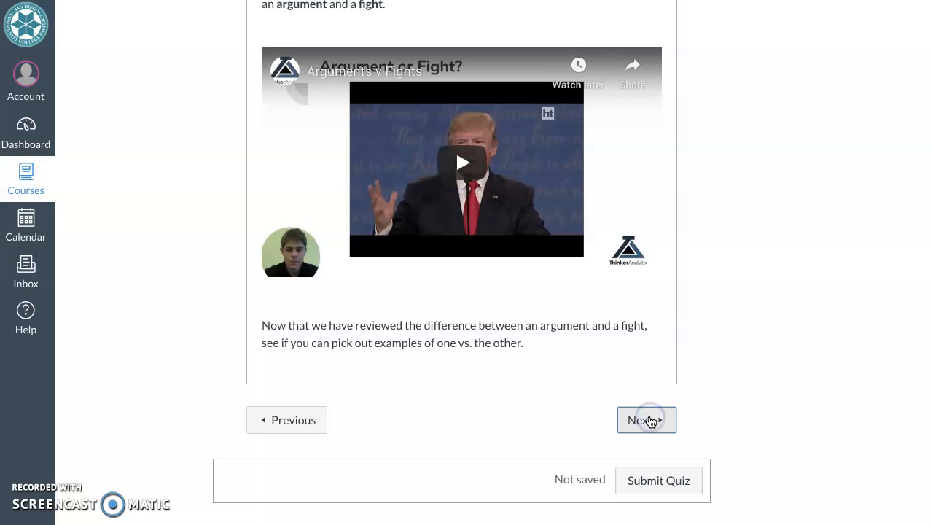
scroll(667, 426, down, 3)
scroll(674, 428, down, 2)
click(642, 432)
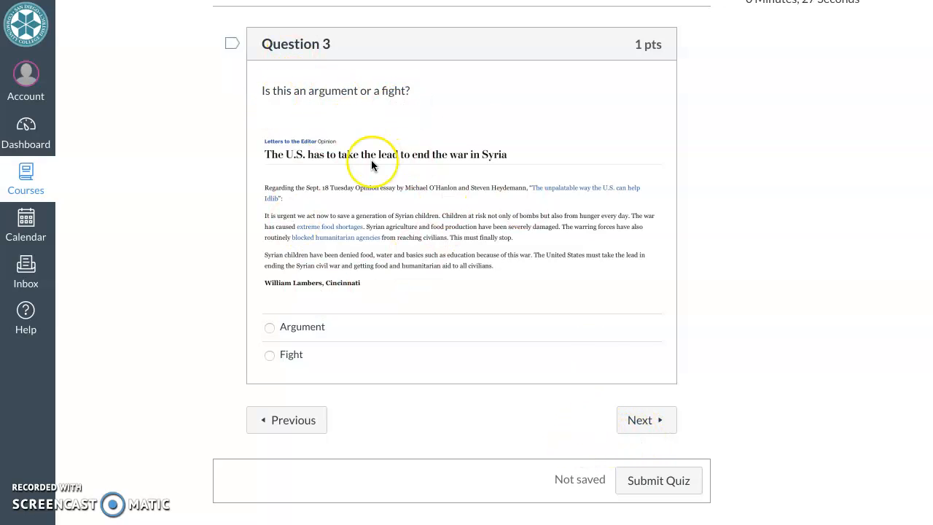
Answer Question 3 with Fight and advance to its solution page
click(270, 355)
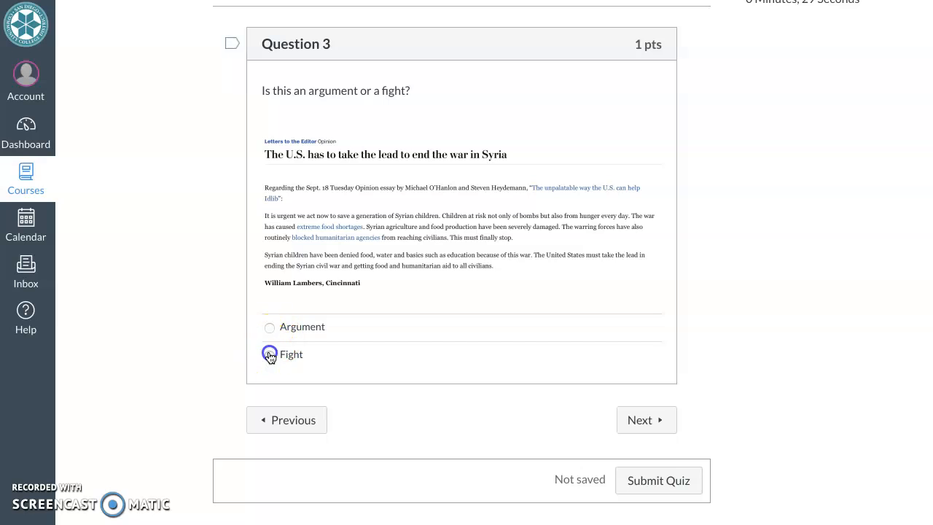
click(625, 419)
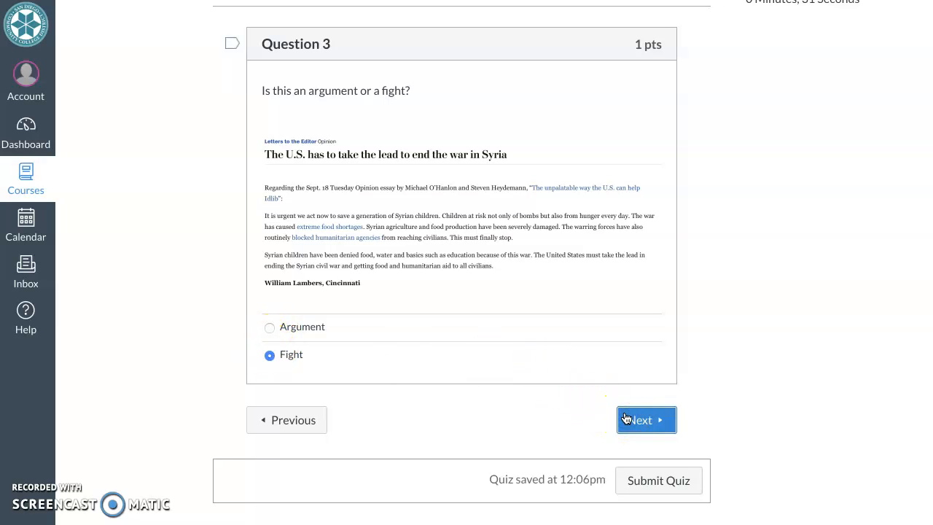
scroll(611, 411, down, 3)
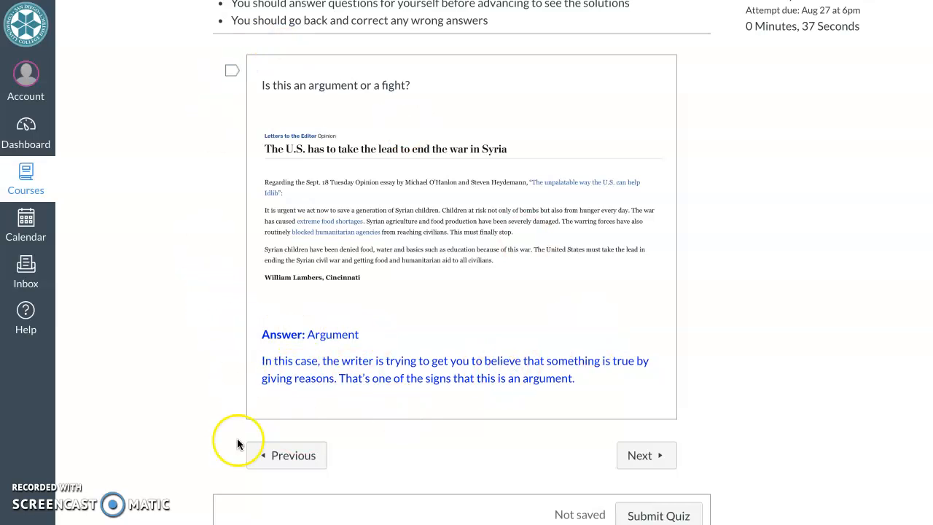
Go back to Question 3, change its answer to Argument and advance to the solution page
click(263, 453)
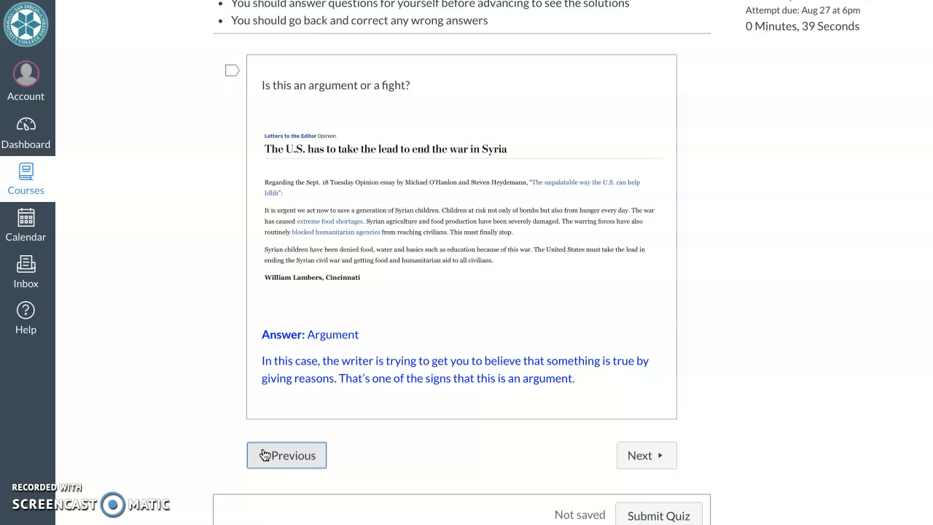
scroll(264, 452, down, 4)
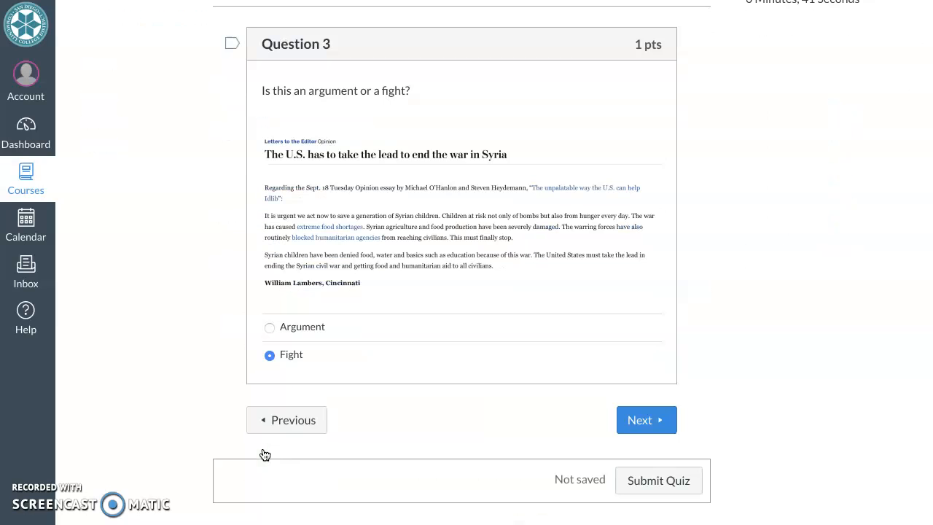
click(264, 331)
click(661, 419)
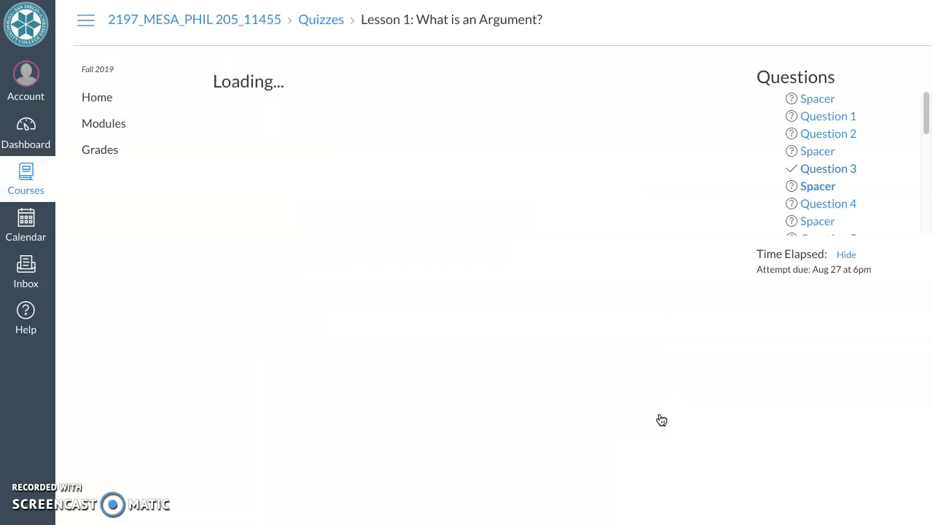
scroll(660, 418, down, 4)
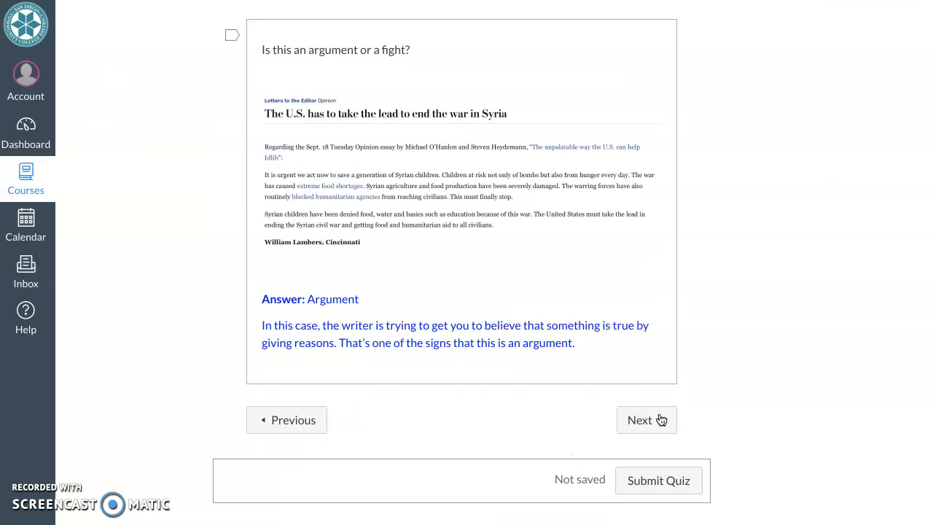
click(217, 298)
click(491, 370)
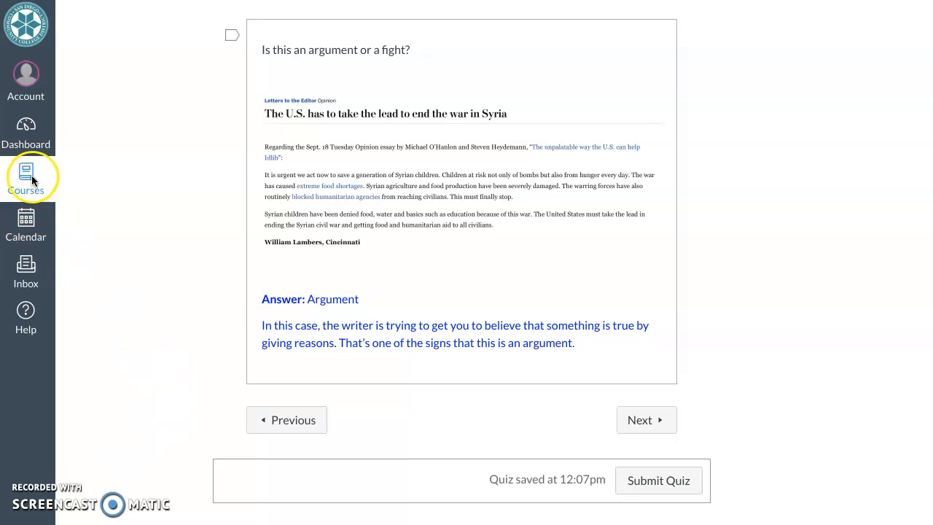
Leave the Lesson 1 quiz without submitting it and return to the modules list
scroll(67, 166, up, 4)
click(103, 125)
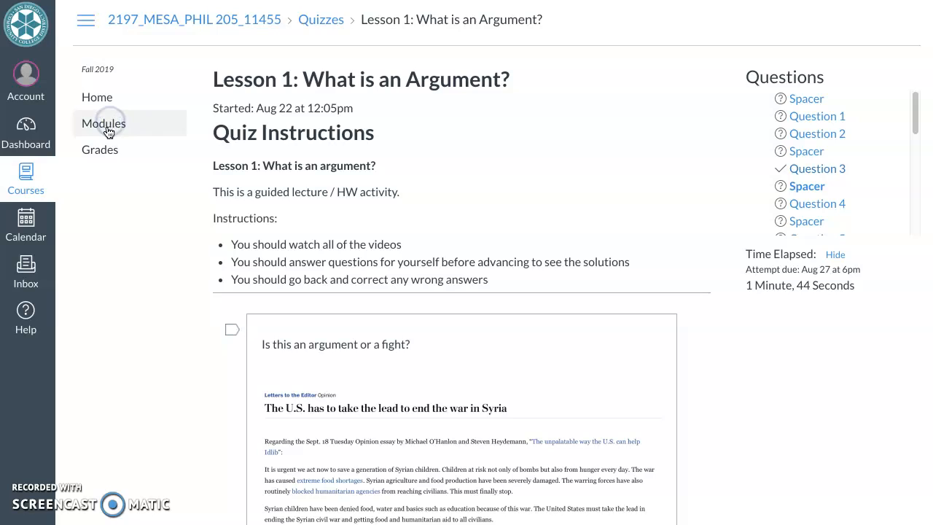
click(598, 56)
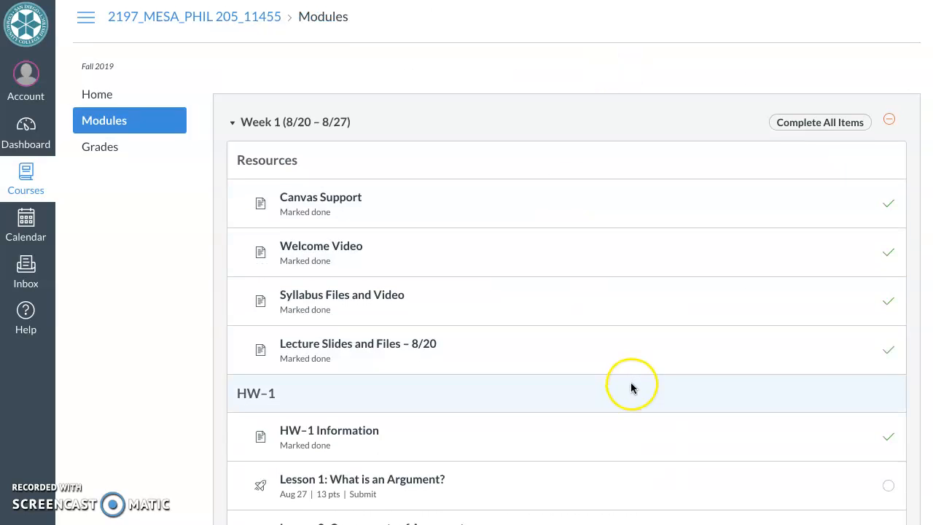
Open Quiz: Lessons 1 – 5 from the HW–1 section and start taking it
scroll(631, 385, down, 2)
scroll(629, 383, down, 1)
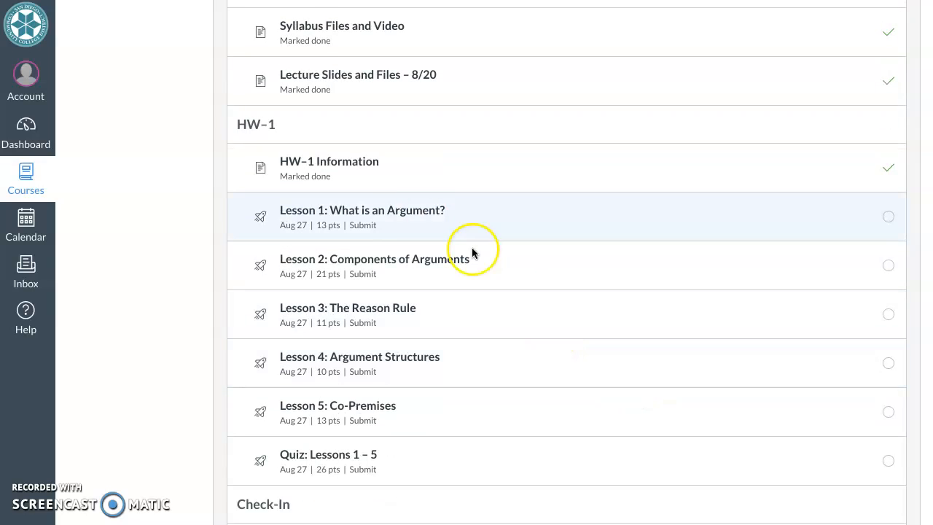
scroll(361, 412, down, 2)
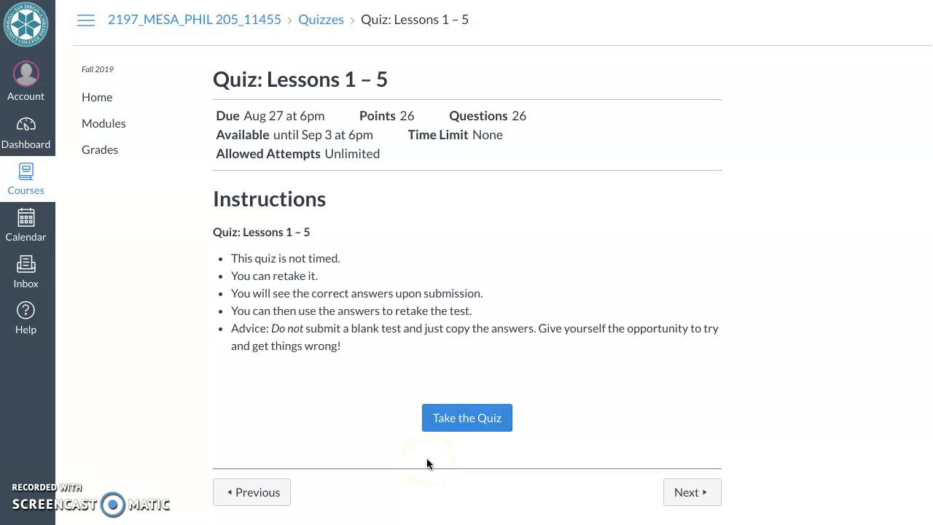
click(471, 424)
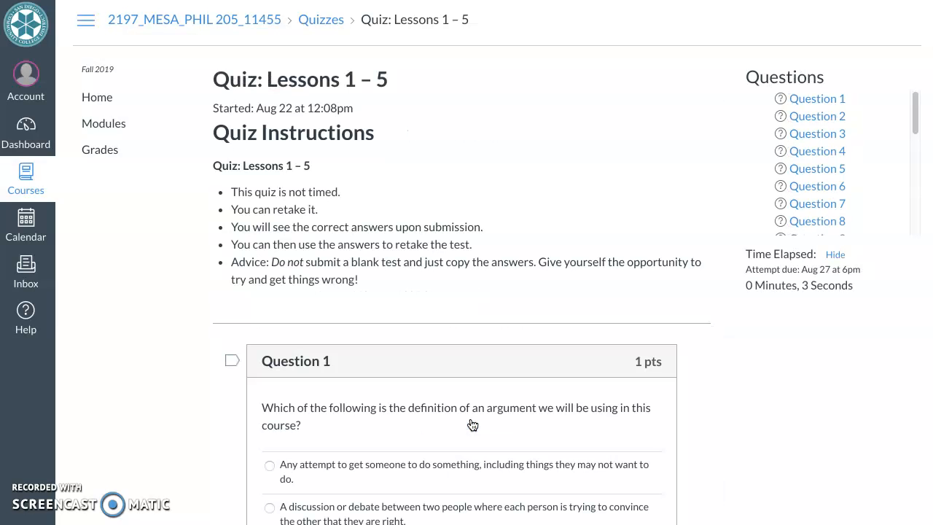
Look through the questions of Quiz: Lessons 1 – 5 down to the last one, and leave it unsubmitted for the modules list
scroll(815, 422, down, 4)
scroll(816, 422, down, 20)
scroll(814, 427, down, 20)
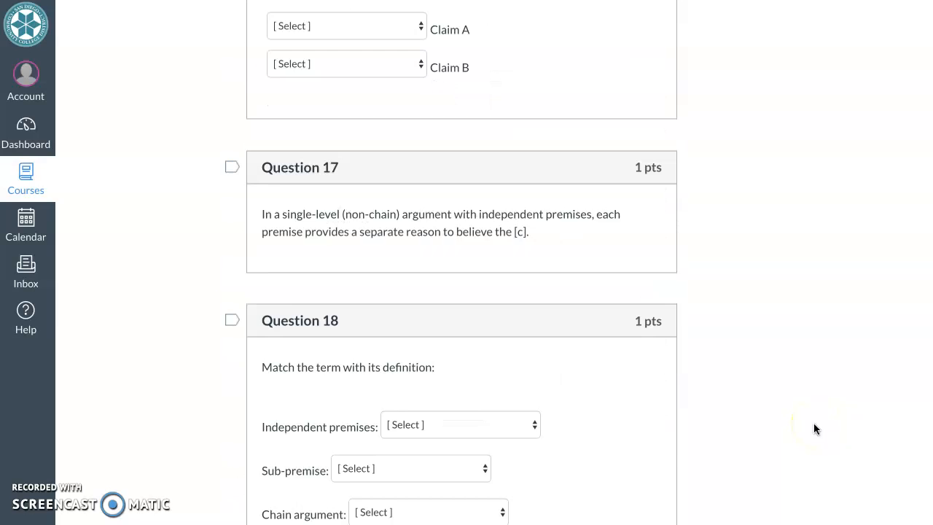
scroll(813, 428, down, 15)
scroll(808, 432, down, 12)
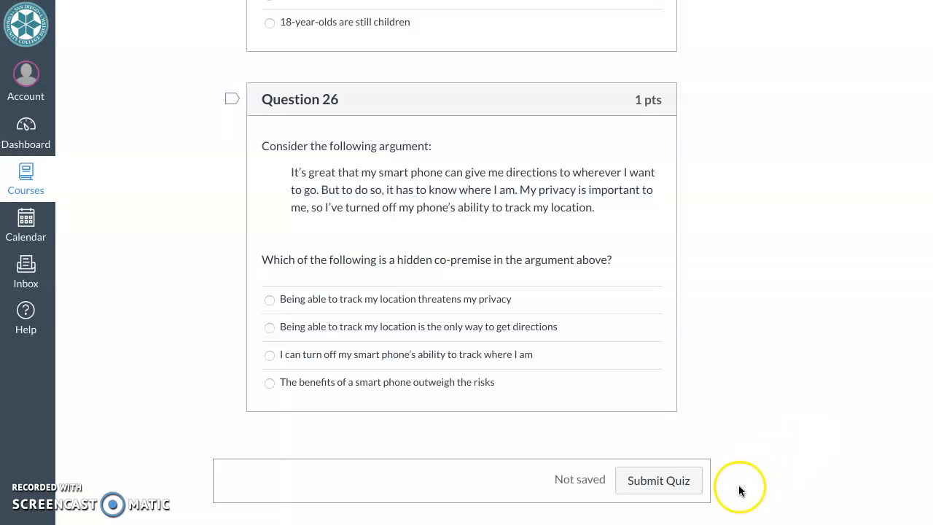
scroll(115, 228, up, 20)
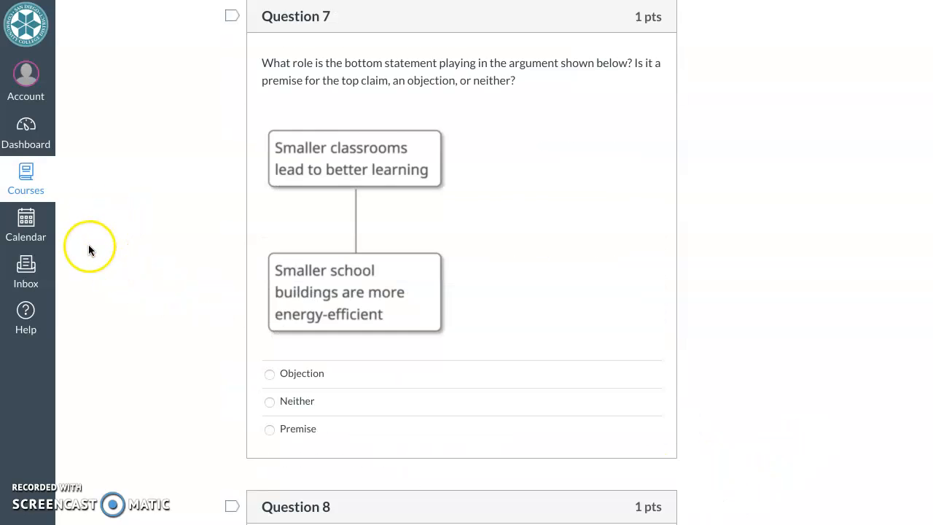
scroll(88, 244, up, 20)
click(109, 124)
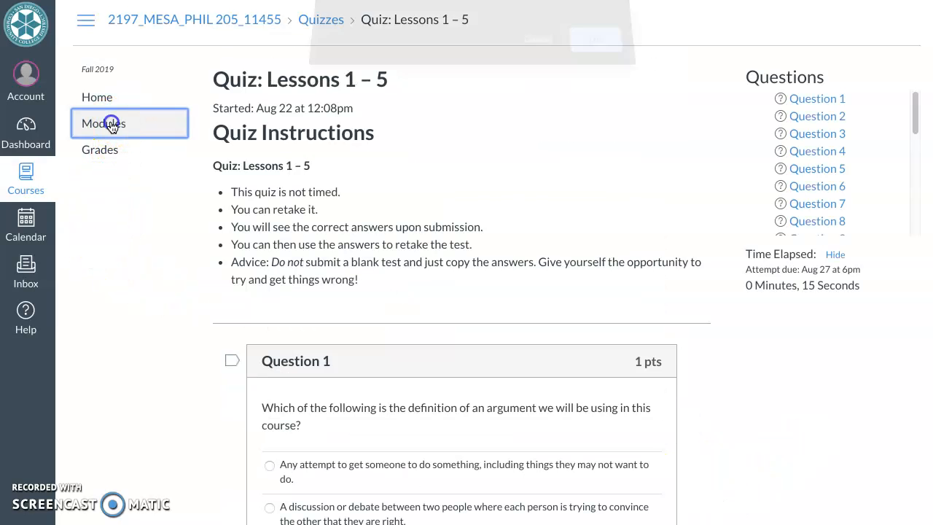
click(585, 51)
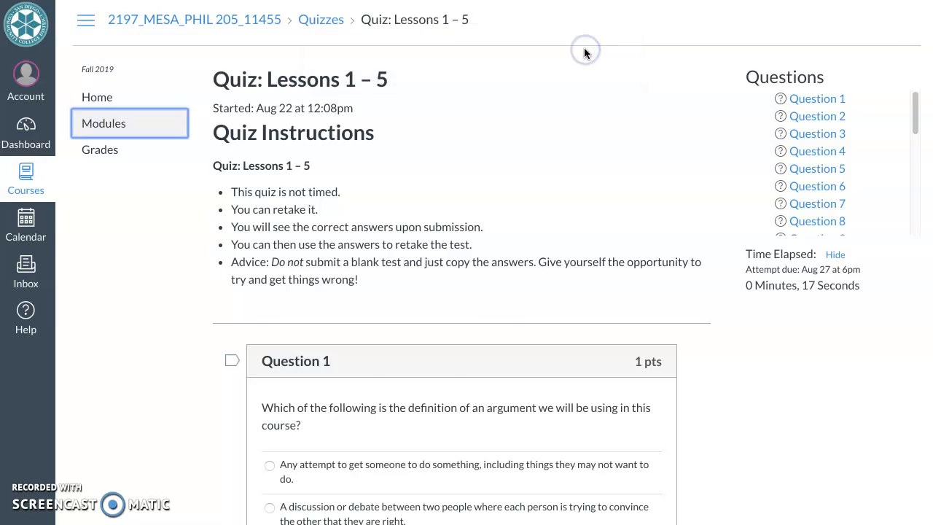
Open Week 1 Check-In from the Check-In section of the modules list and start taking its quiz
scroll(680, 358, down, 4)
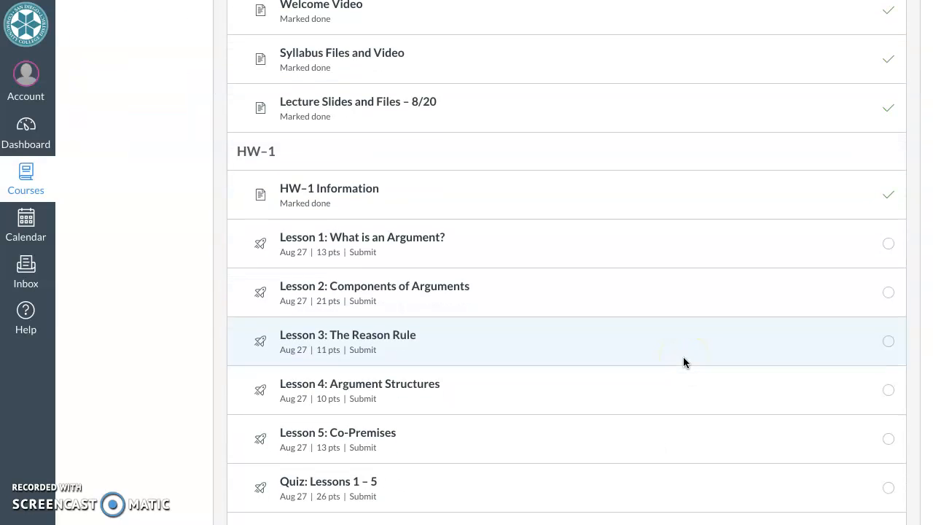
scroll(683, 357, down, 2)
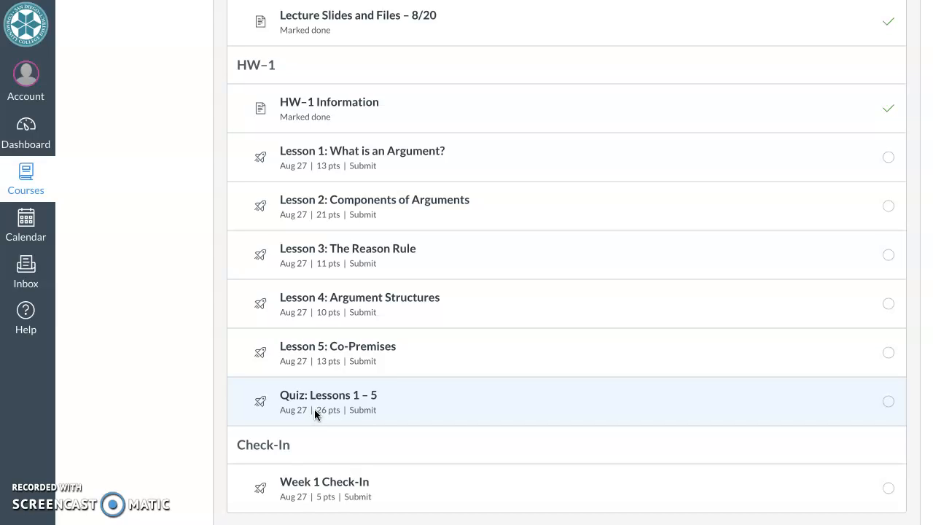
scroll(307, 427, down, 2)
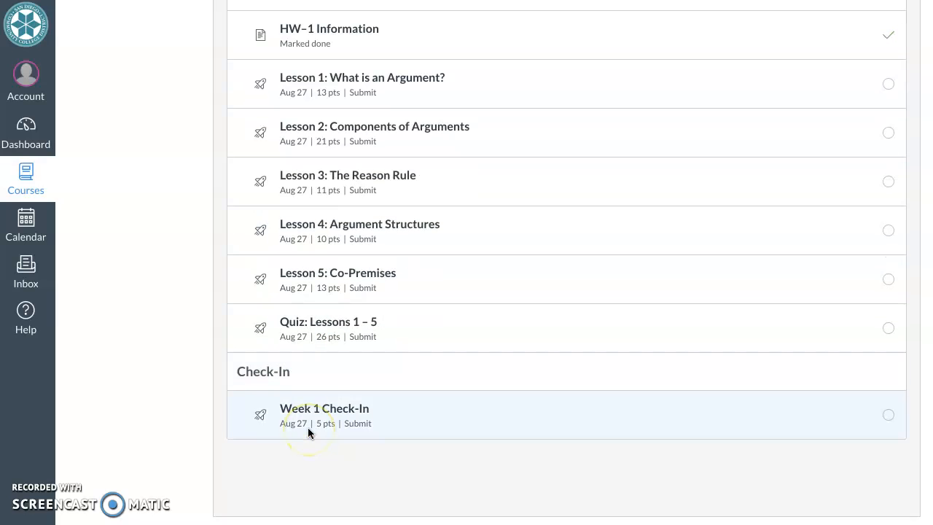
scroll(308, 430, up, 5)
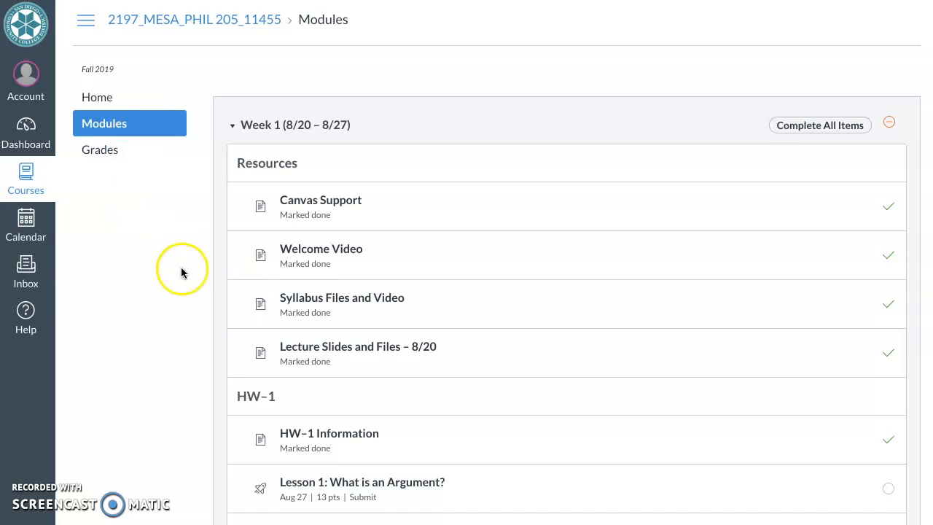
scroll(182, 274, down, 5)
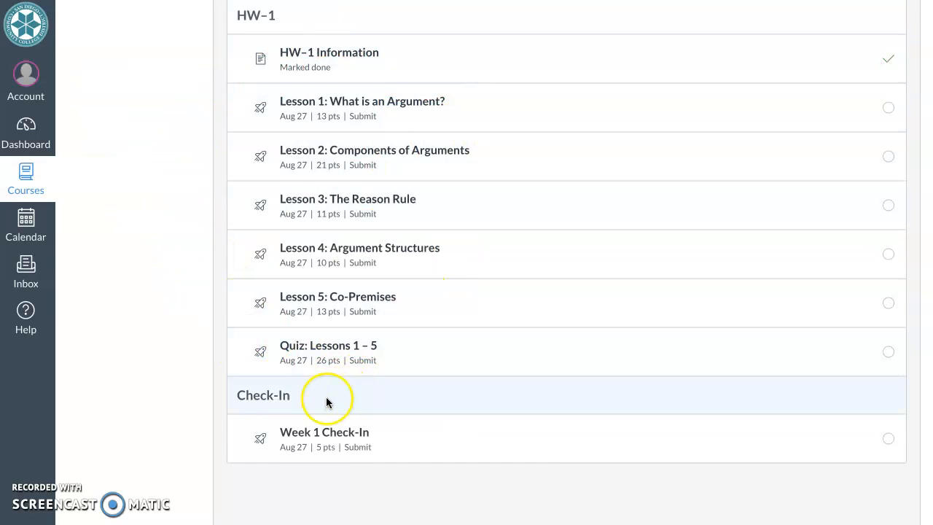
scroll(328, 399, down, 1)
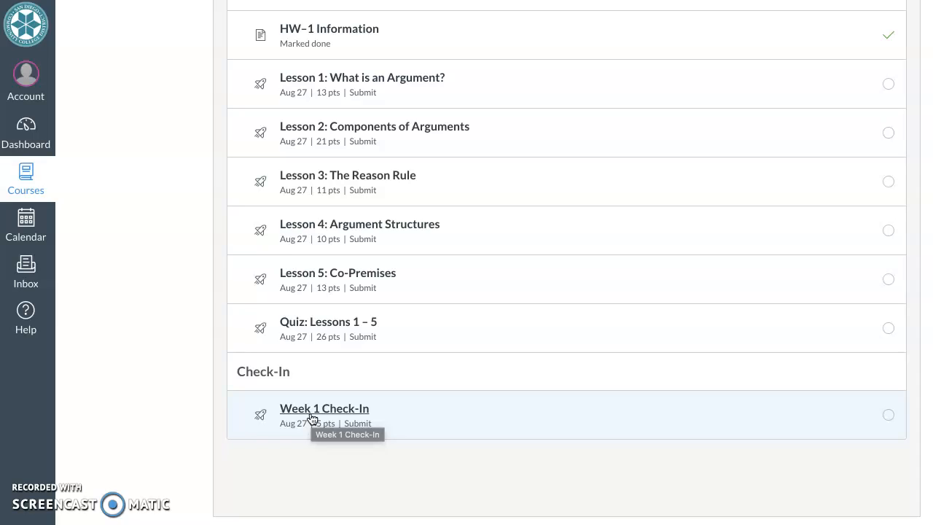
scroll(309, 417, up, 1)
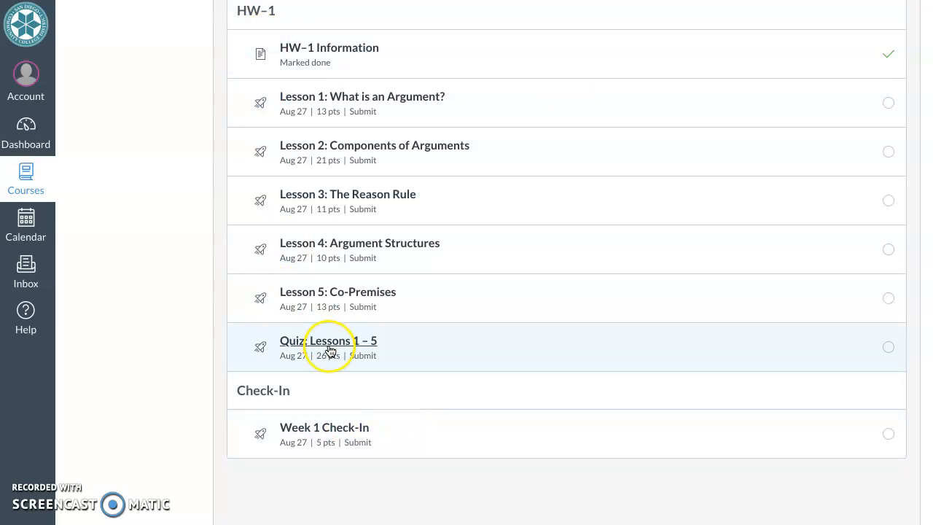
click(305, 432)
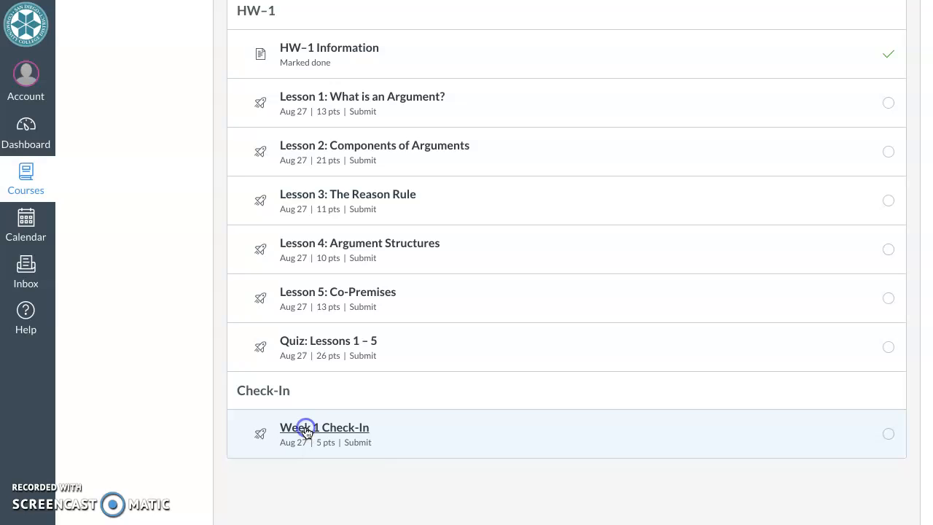
click(464, 377)
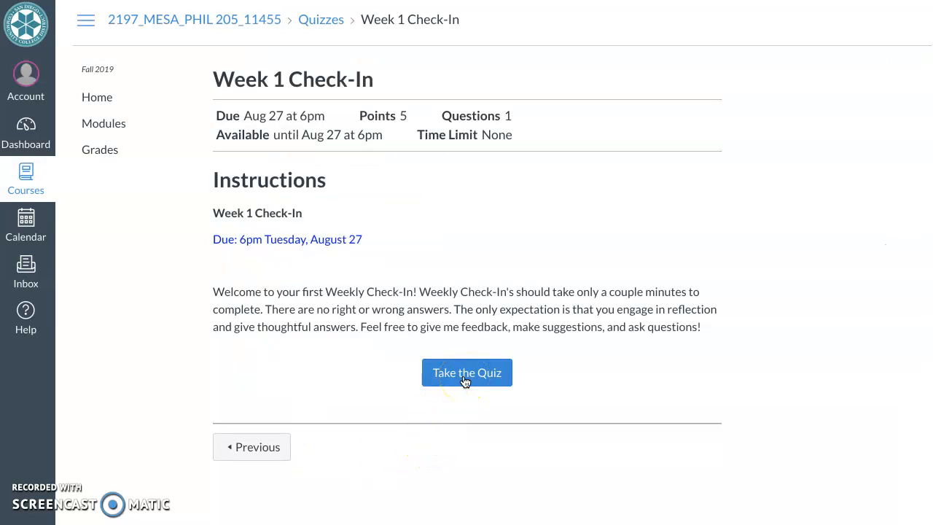
Start the Week 1 Check-In quiz, read through Question 1's prompts and place the cursor in its answer field
click(464, 377)
scroll(745, 387, down, 4)
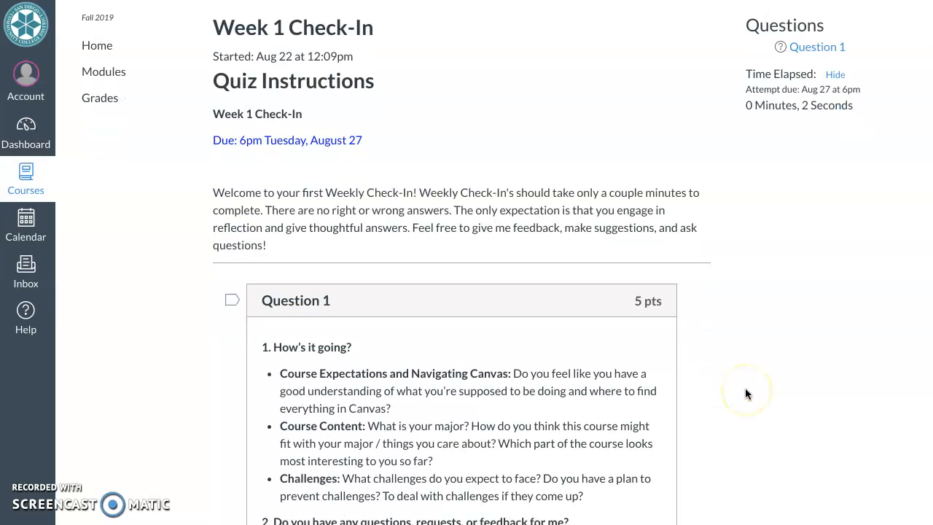
scroll(745, 388, down, 1)
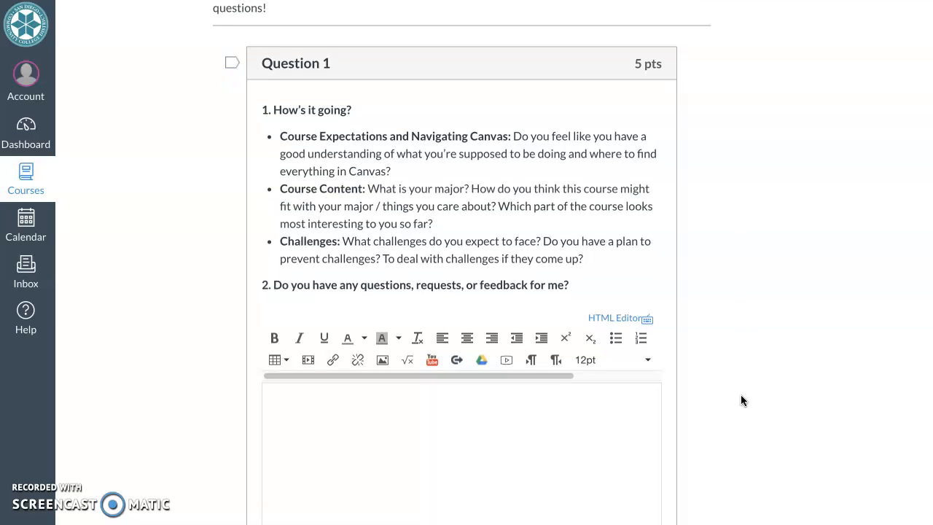
click(433, 431)
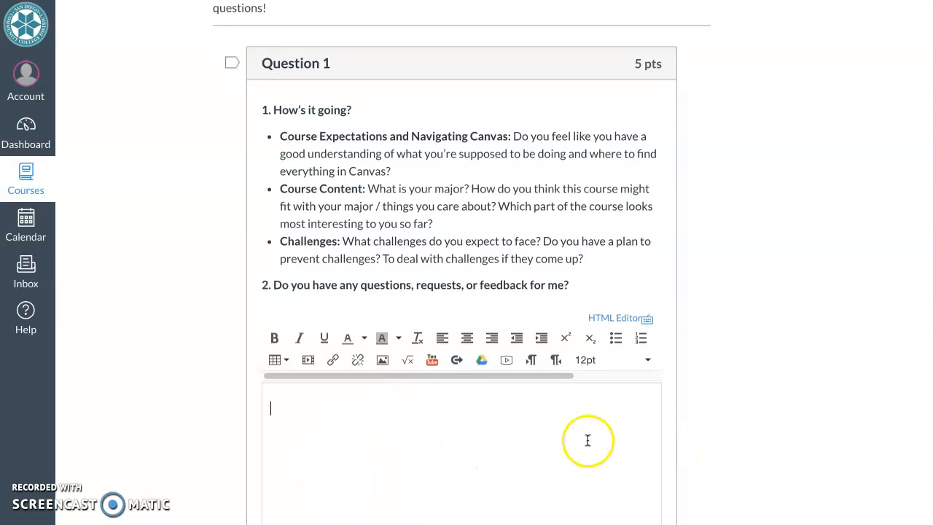
scroll(719, 442, up, 3)
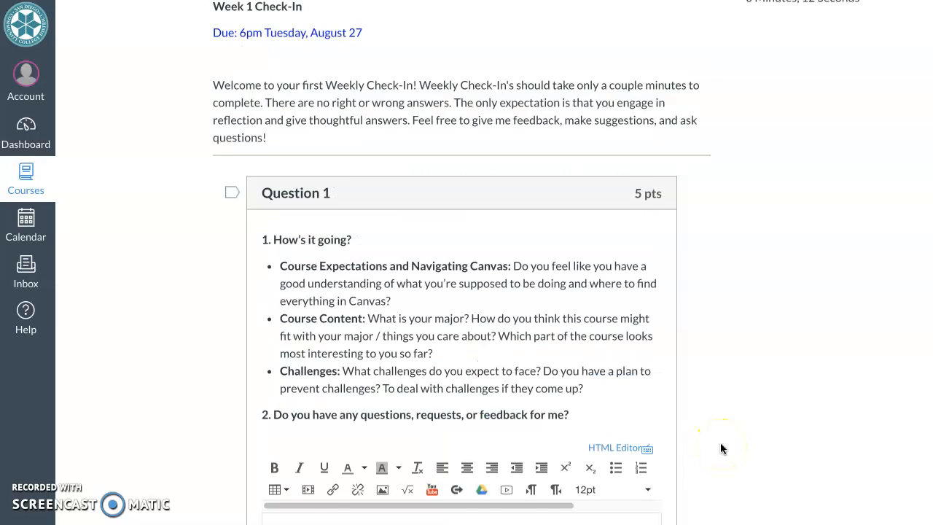
scroll(719, 447, down, 1)
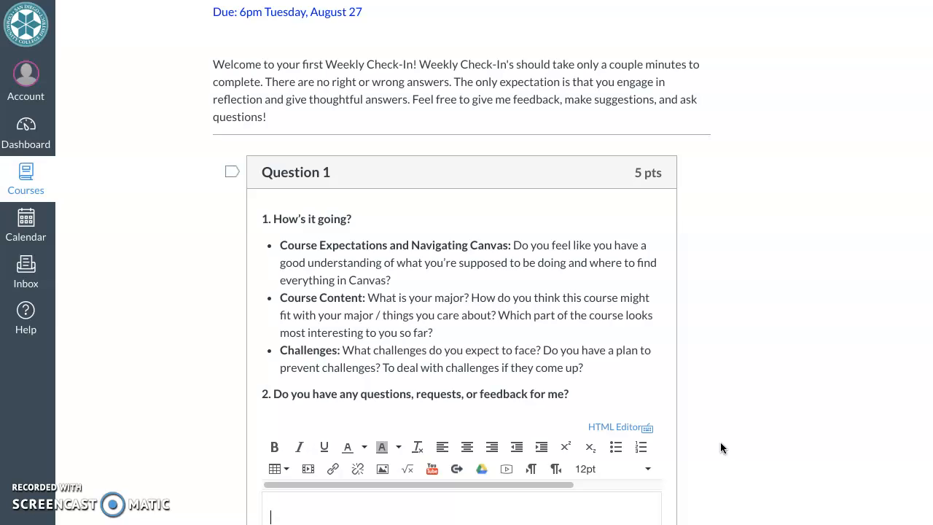
scroll(720, 447, down, 1)
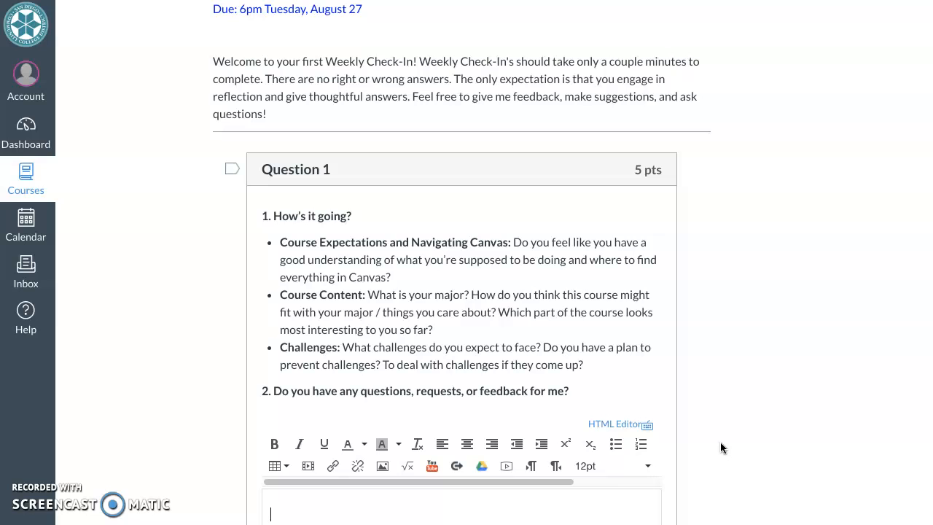
scroll(720, 441, up, 3)
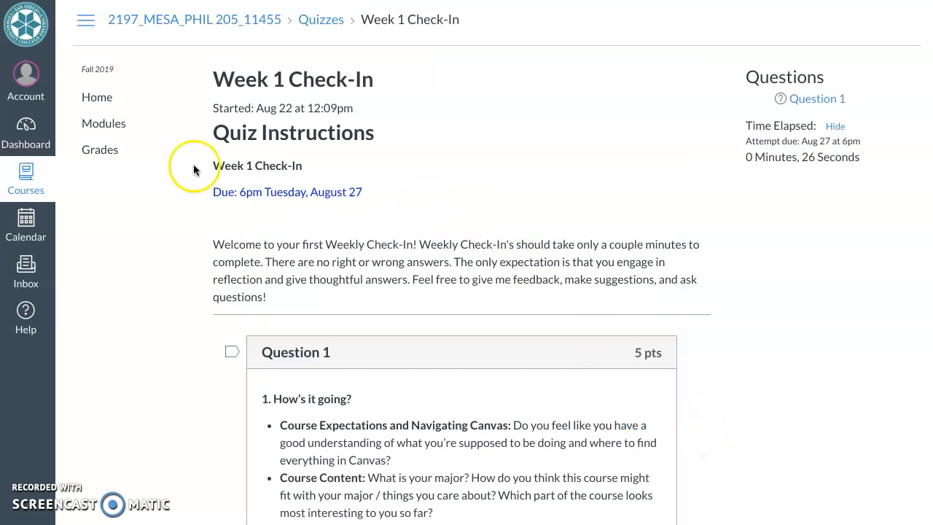
Leave the Week 1 Check-In unsubmitted for the course's Grades page and look through the listed assignments
click(105, 151)
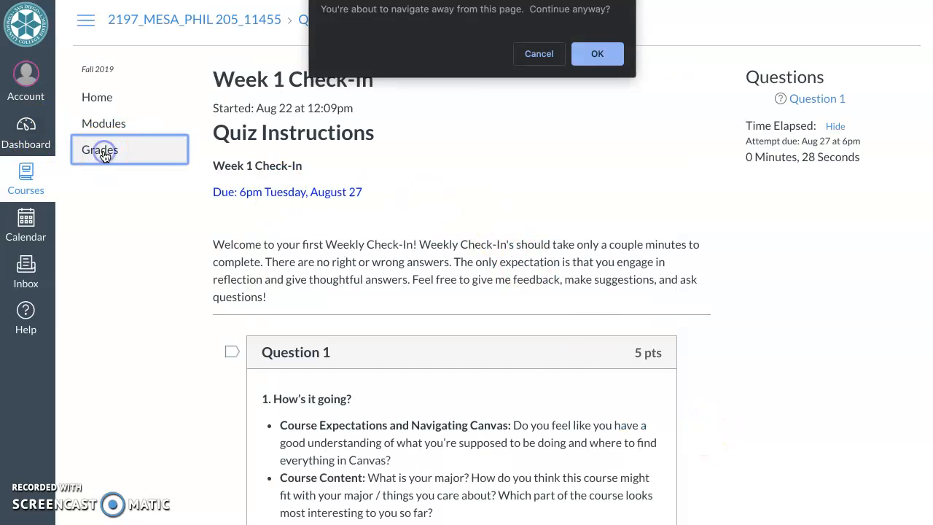
click(599, 50)
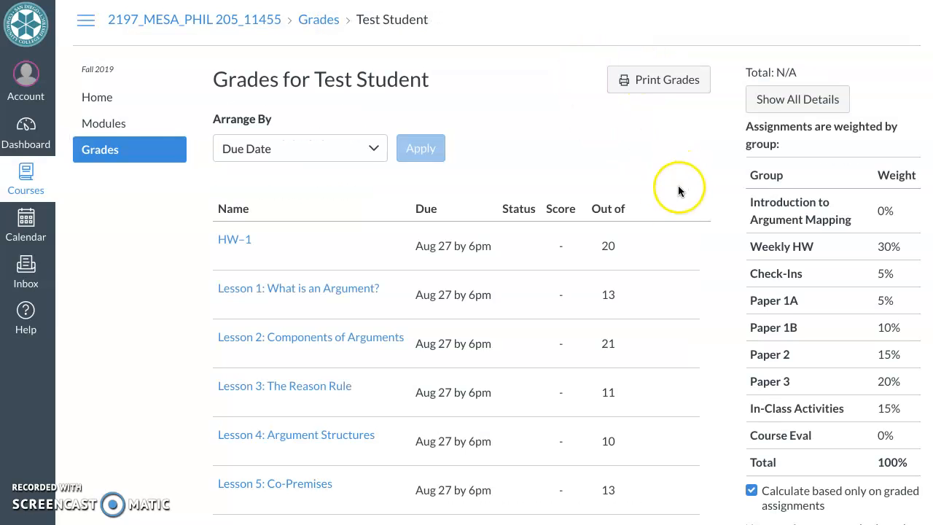
scroll(673, 353, down, 1)
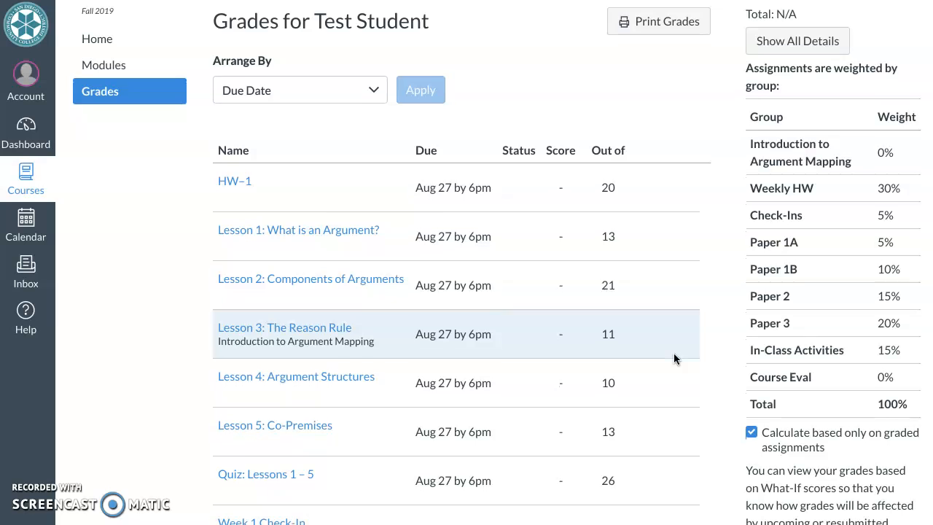
scroll(673, 353, down, 1)
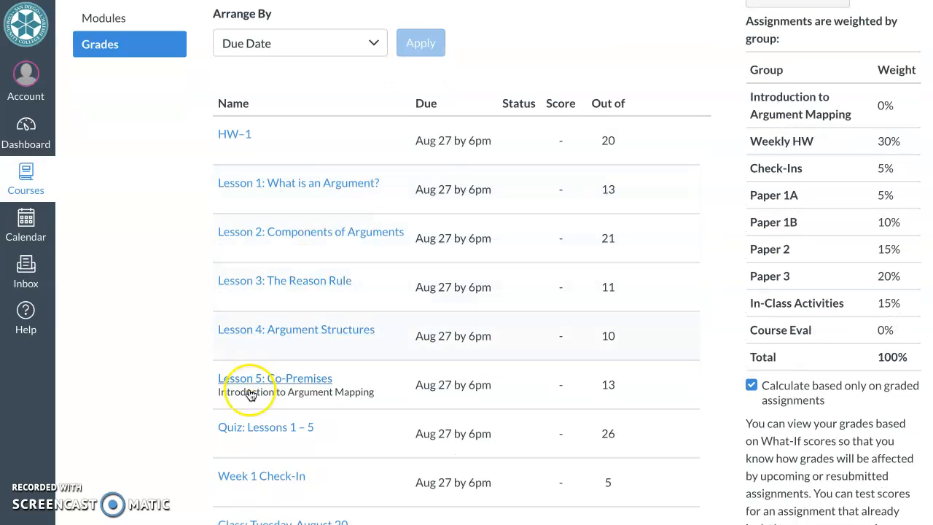
scroll(676, 290, down, 1)
scroll(676, 290, down, 1)
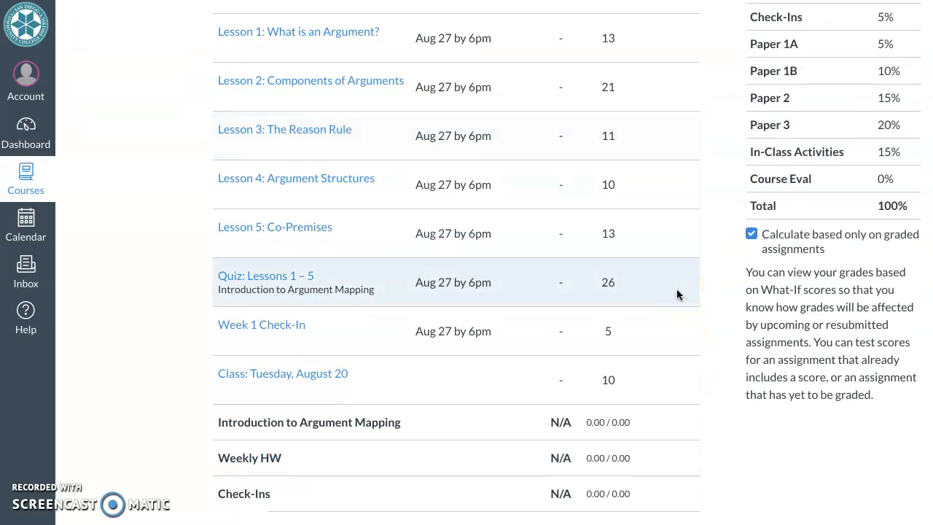
scroll(676, 290, up, 3)
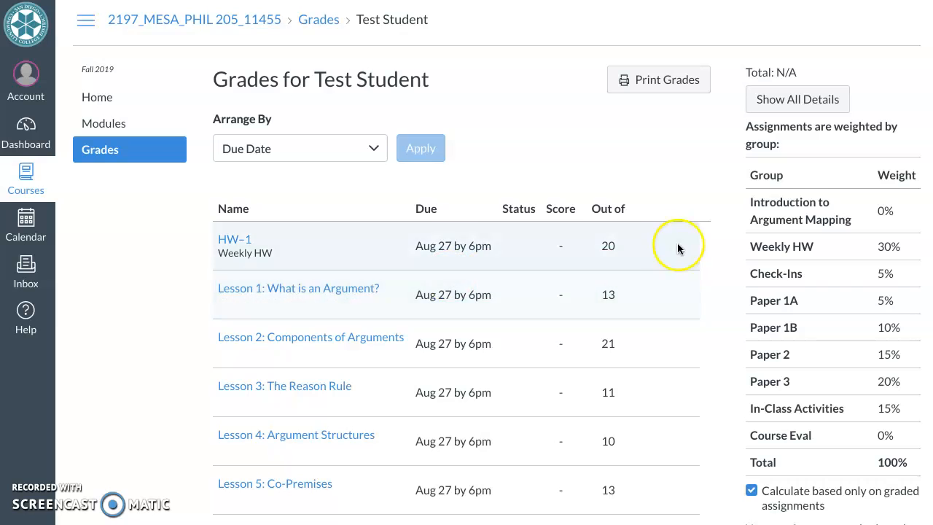
Open the HW–1 submission details from the grades list, look over the submission and comment areas, and return to Grades
click(235, 241)
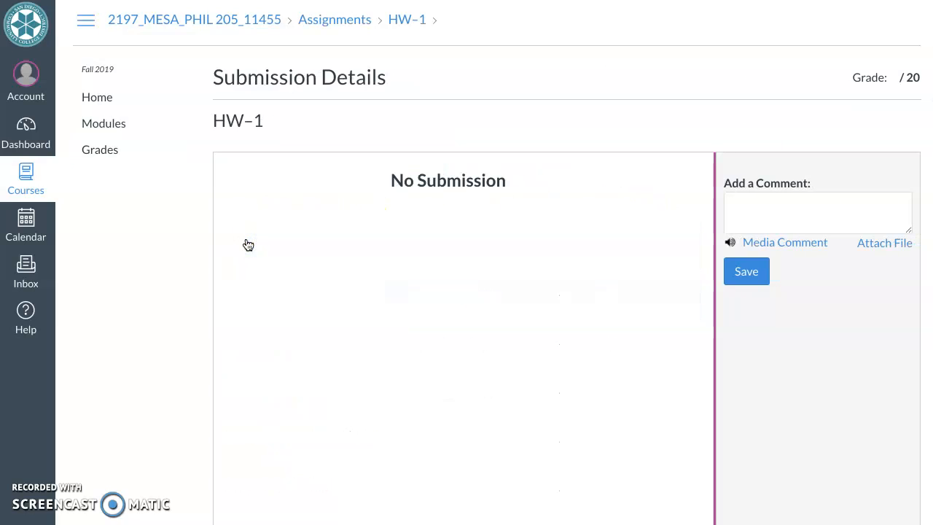
scroll(382, 310, down, 1)
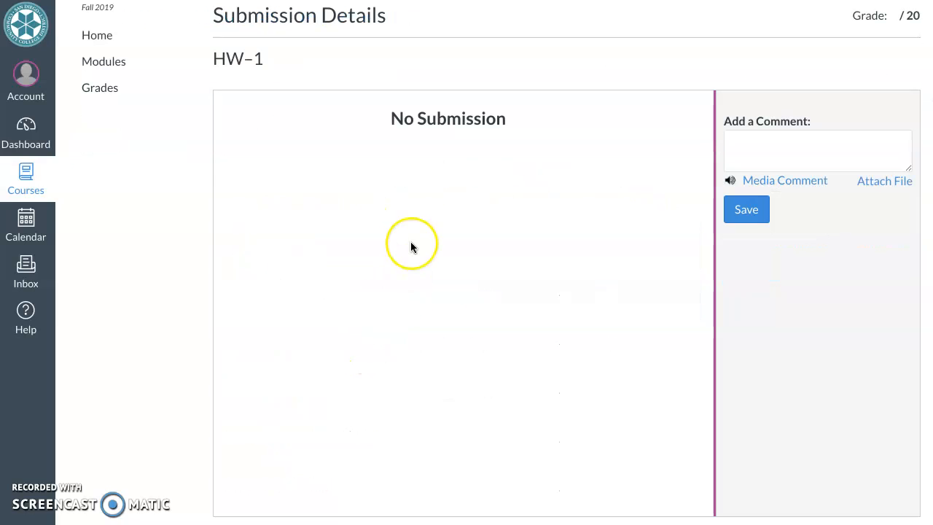
scroll(419, 209, up, 1)
scroll(826, 284, down, 1)
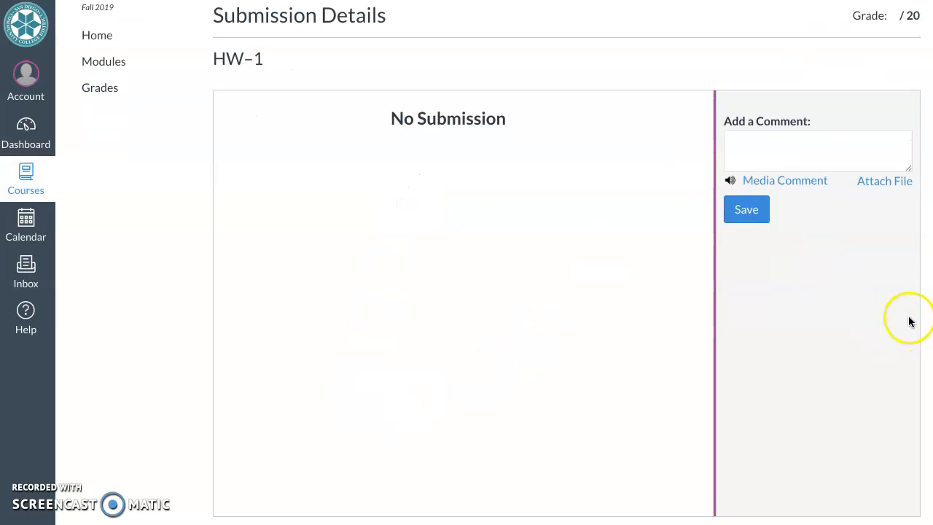
scroll(866, 206, up, 1)
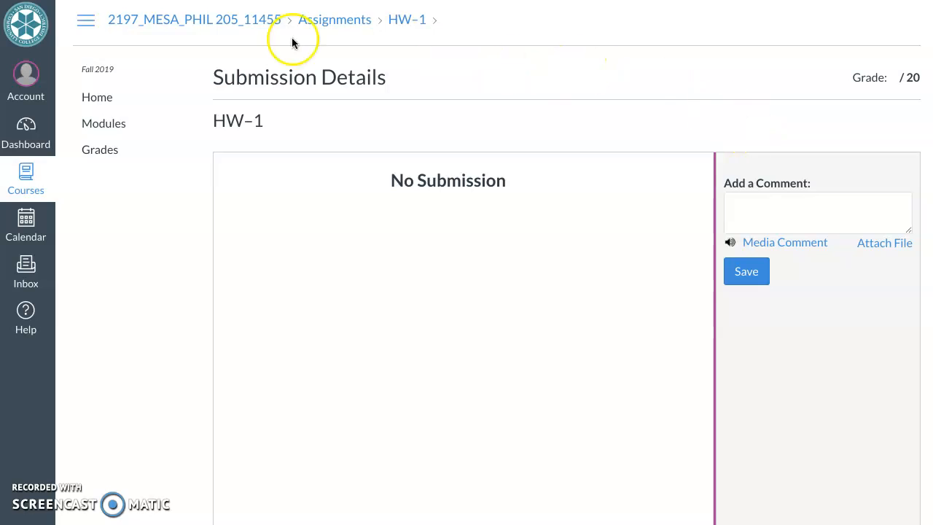
click(92, 151)
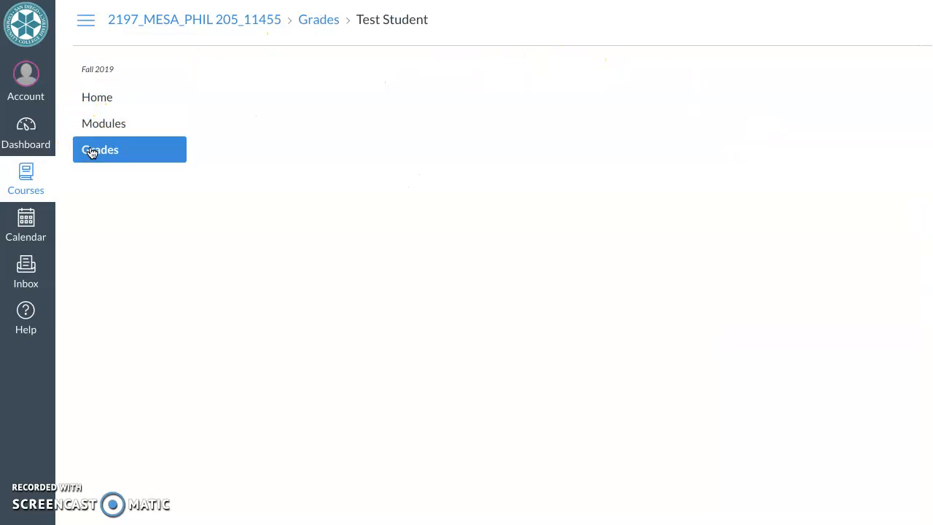
Look through the assignment scores in the grades list and highlight the overall Total value beside it
scroll(405, 354, down, 3)
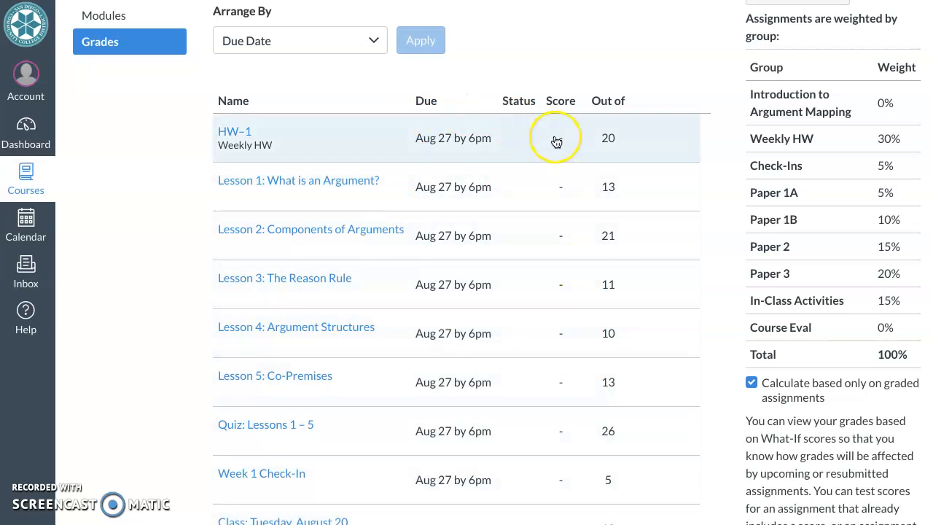
scroll(558, 139, down, 2)
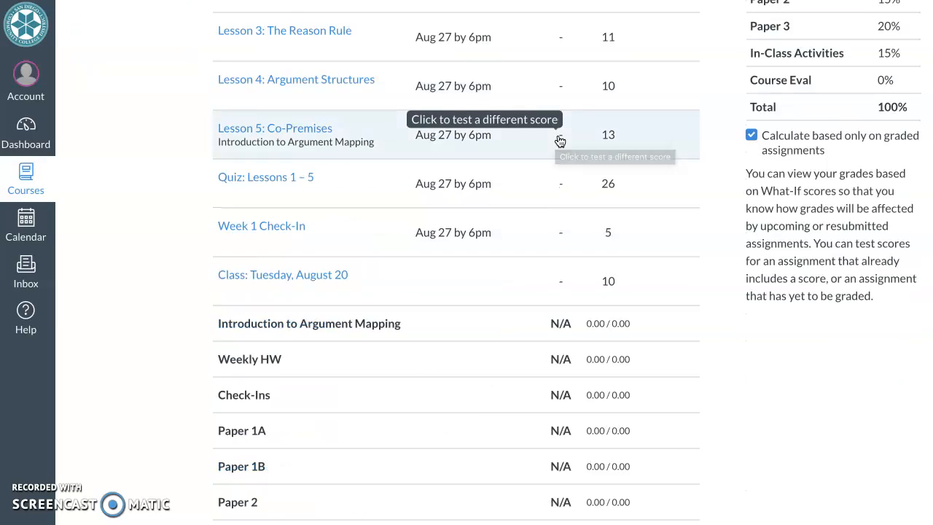
scroll(656, 153, up, 4)
drag(776, 70, 878, 75)
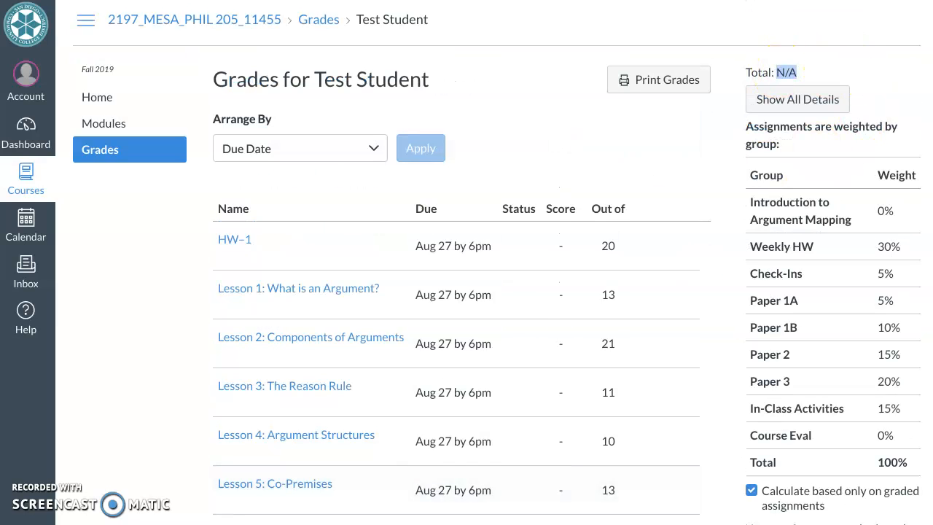
Examine the group totals ending the grades list, highlighting through Introduction to Argument Mapping, review the assignment scores and return to the course home page
scroll(463, 447, down, 7)
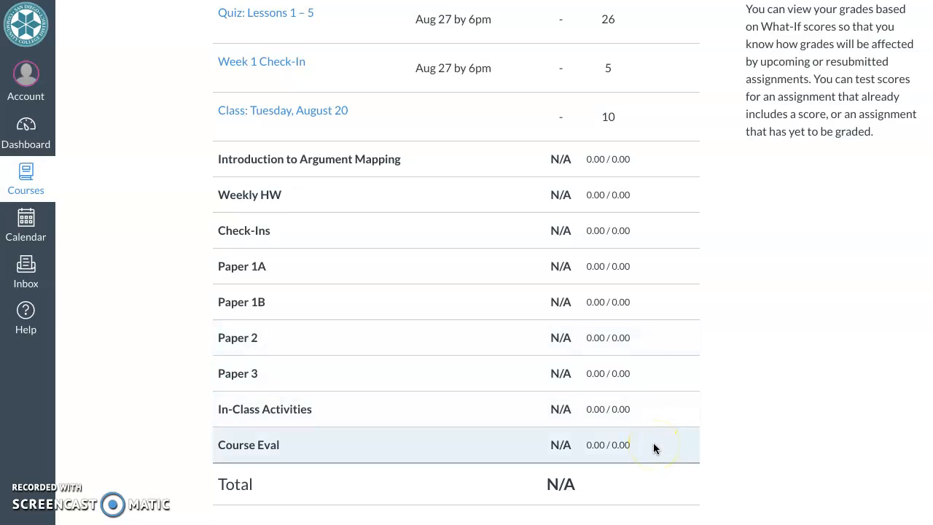
drag(174, 159, 642, 161)
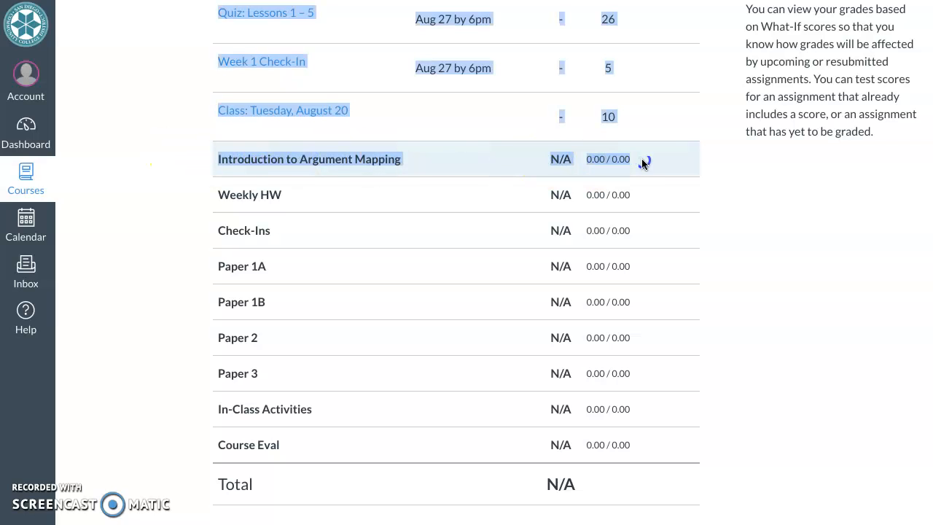
click(641, 158)
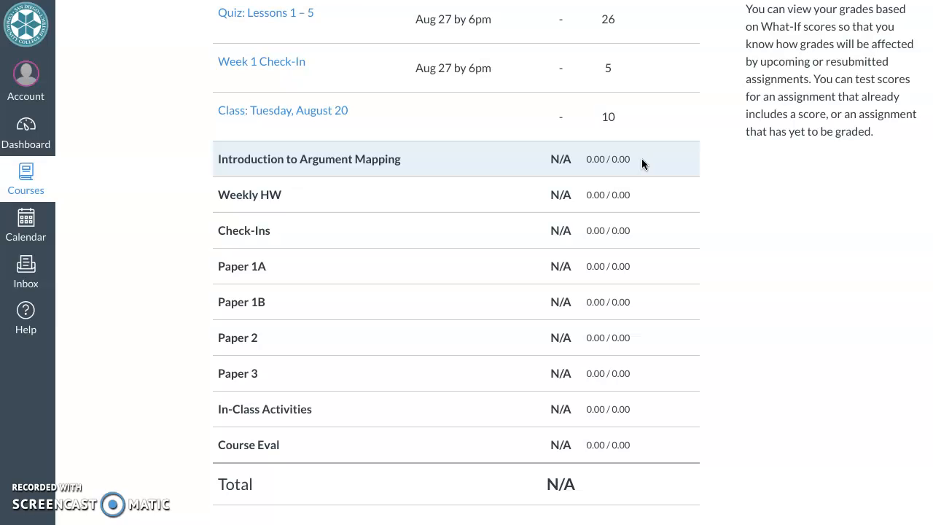
click(715, 191)
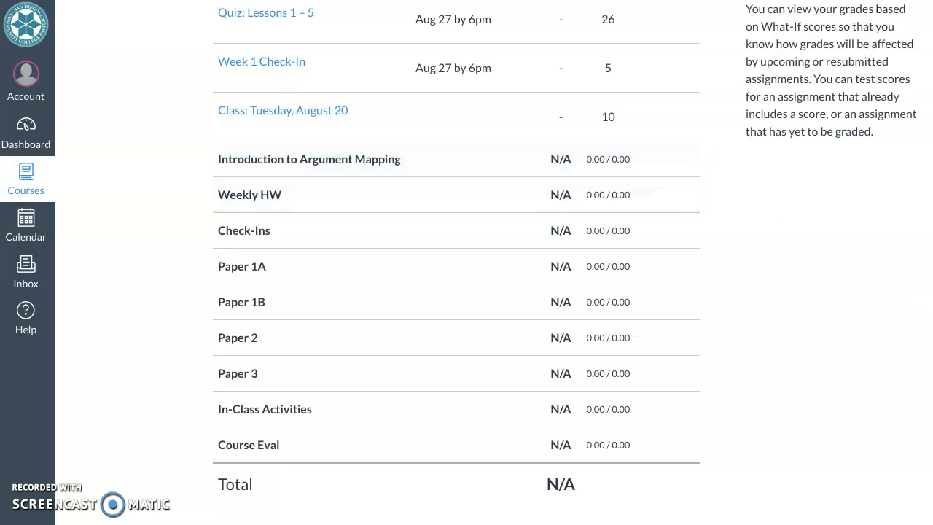
scroll(572, 321, up, 5)
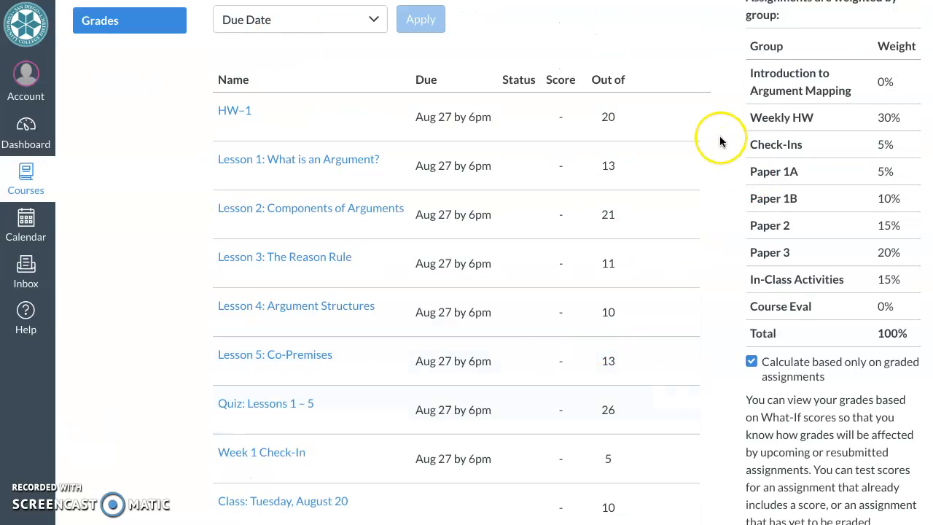
scroll(568, 223, up, 2)
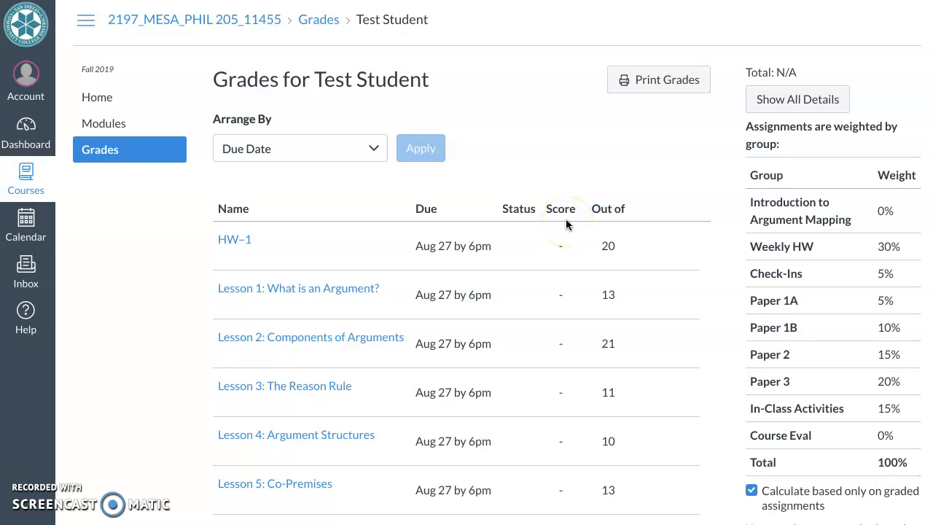
click(105, 101)
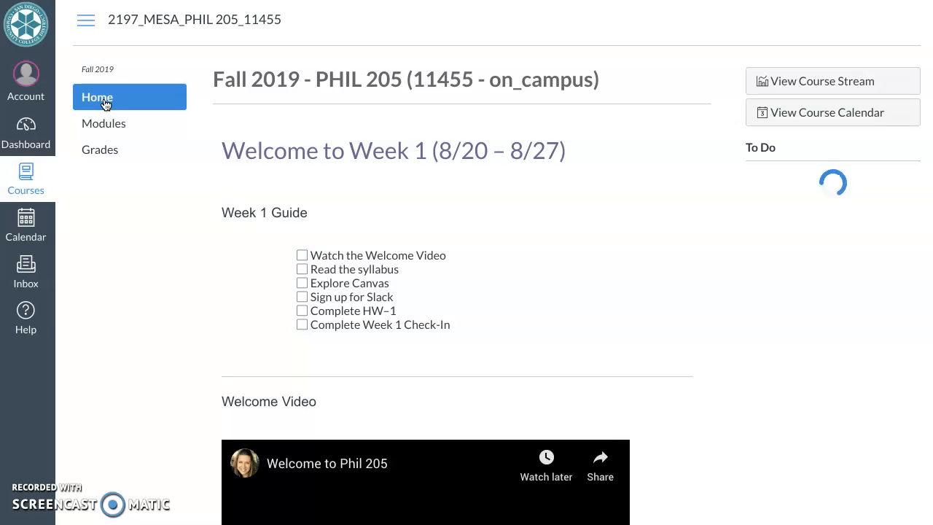